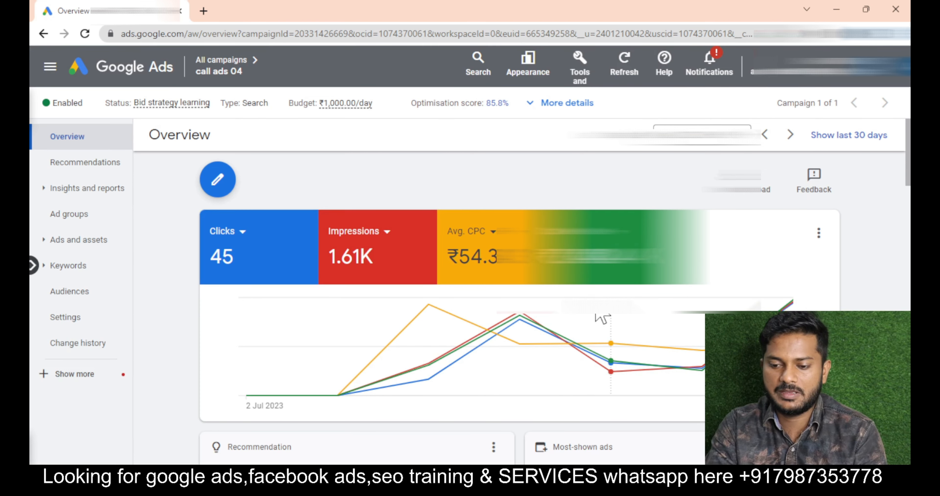
Step: Review the campaign overview's keyword performance summary and the age demographics chart in its audiences
{"action": "scroll", "coordinate": [603, 319], "scroll_direction": "down", "scroll_amount": 10}
{"action": "scroll", "coordinate": [603, 319], "scroll_direction": "up", "scroll_amount": 2}
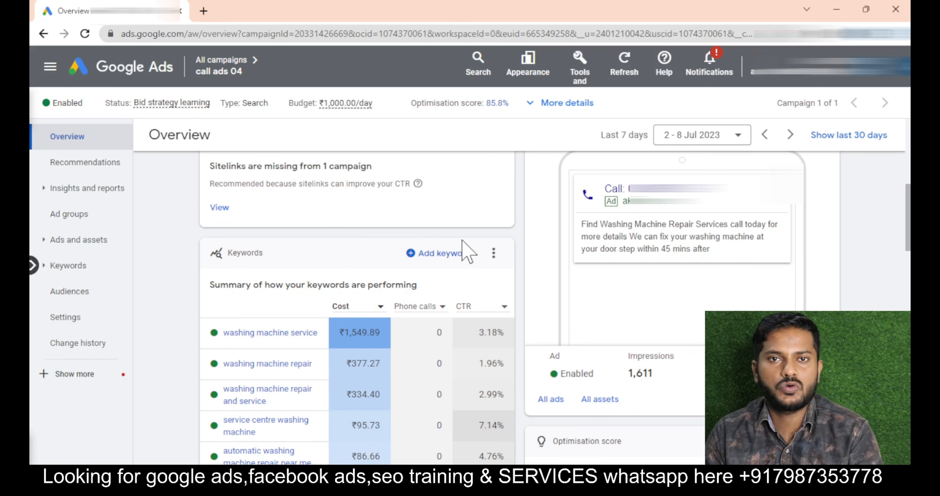
{"action": "left_click", "coordinate": [73, 297]}
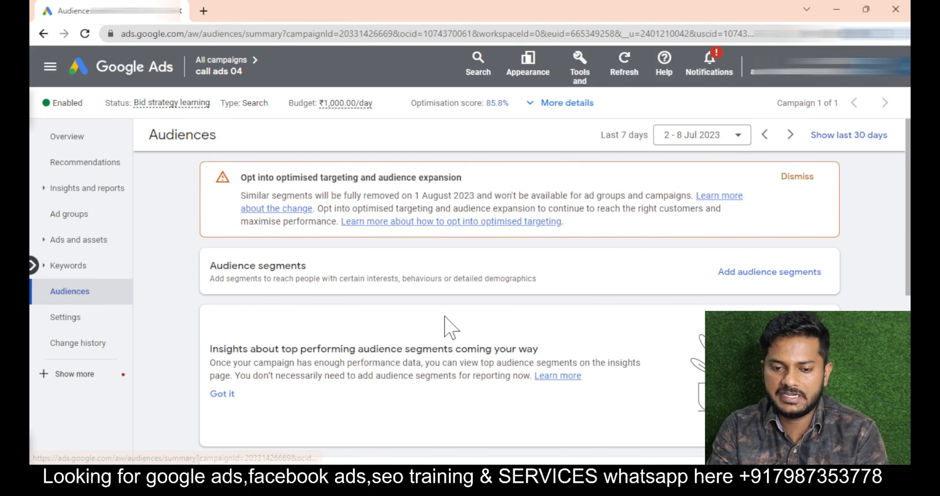
{"action": "scroll", "coordinate": [446, 327], "scroll_direction": "down", "scroll_amount": 10}
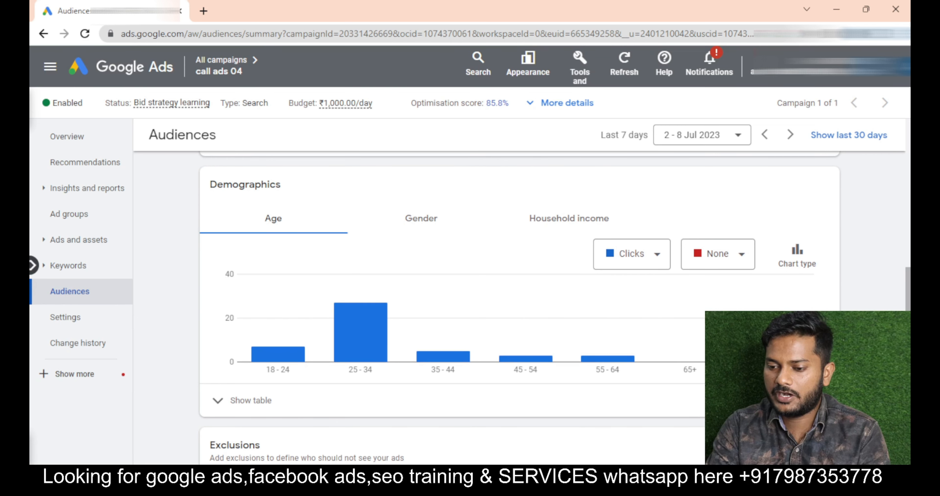
Step: Clear and reselect the 55 - 64 age range in Ad group 1's demographics, and save the demographics
{"action": "left_click", "coordinate": [788, 401]}
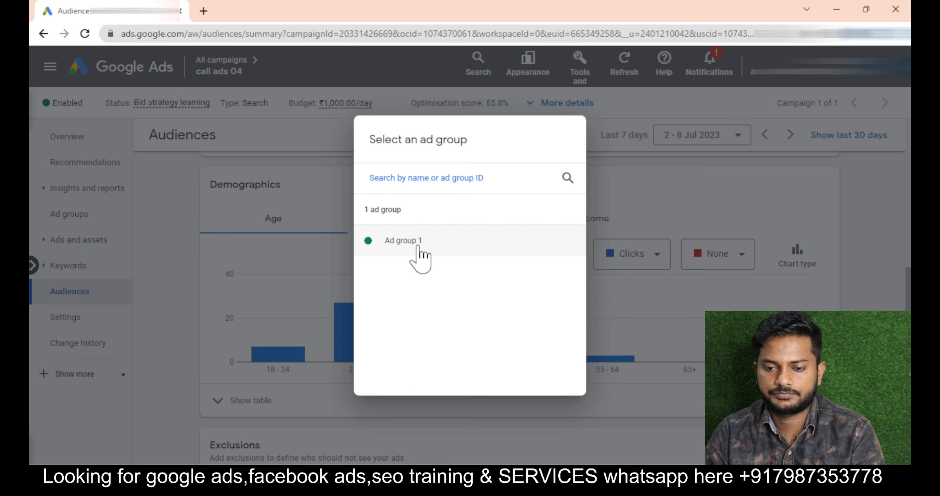
{"action": "left_click", "coordinate": [418, 246]}
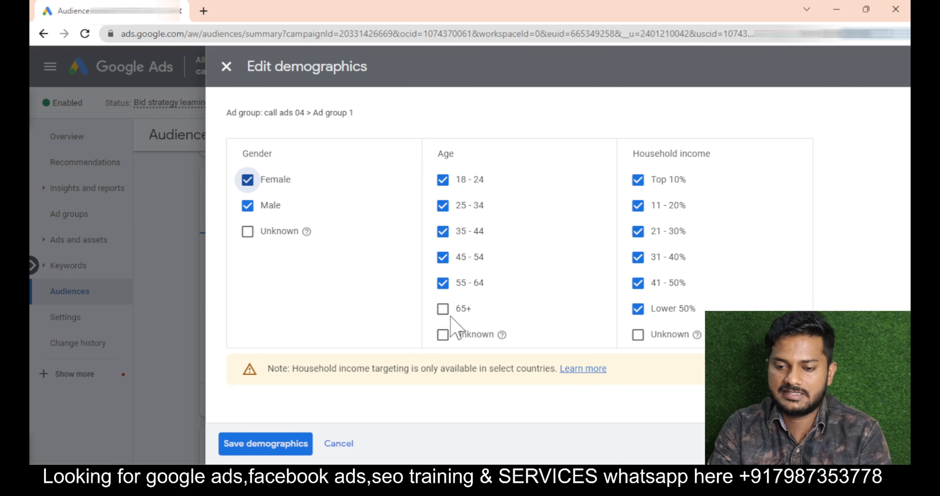
{"action": "left_click", "coordinate": [443, 284]}
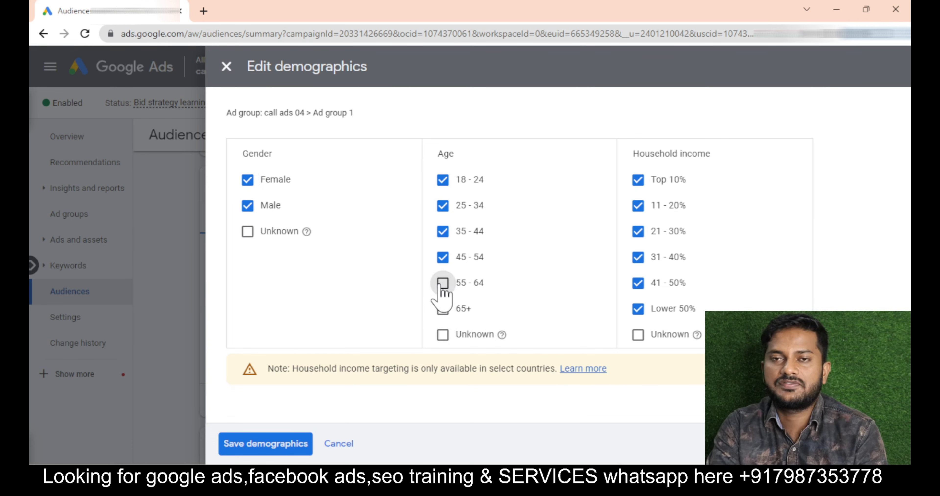
{"action": "left_click", "coordinate": [443, 284]}
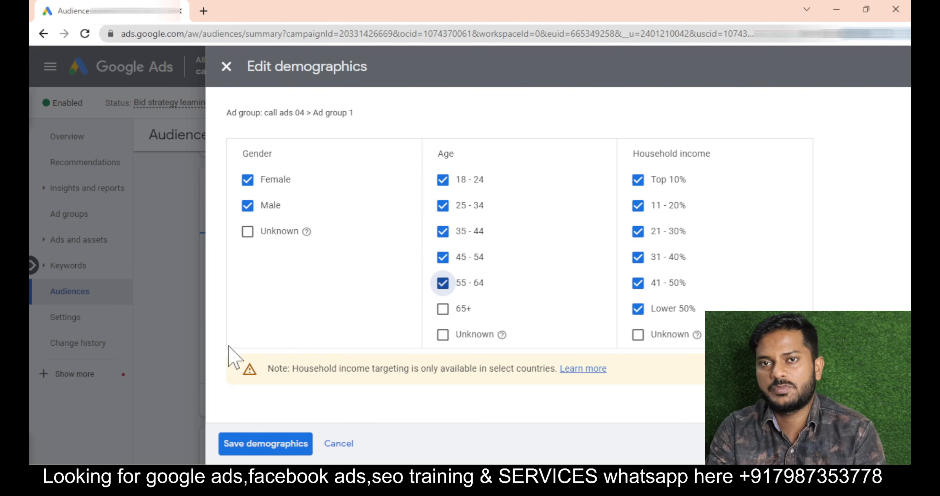
{"action": "left_click", "coordinate": [244, 451]}
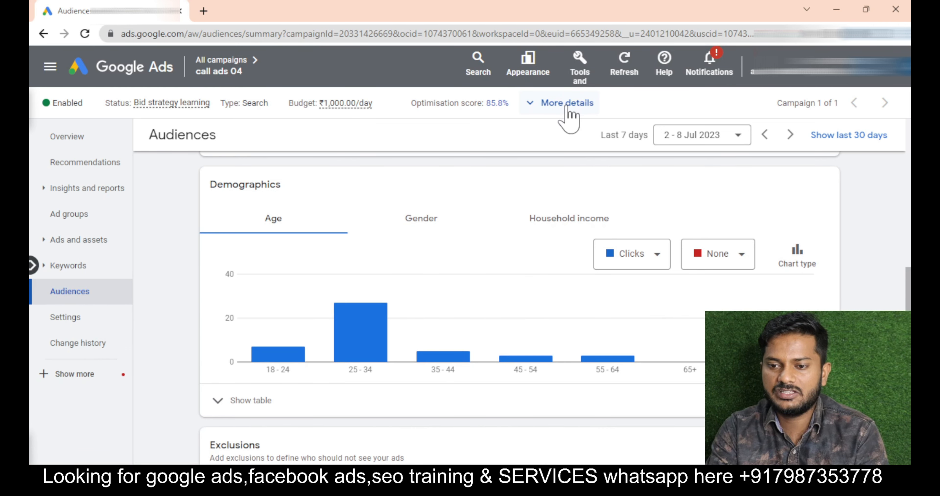
Step: Open the campaign's settings from its details and expand the Networks setting to examine the search partner and Display Network options
{"action": "left_click", "coordinate": [553, 110]}
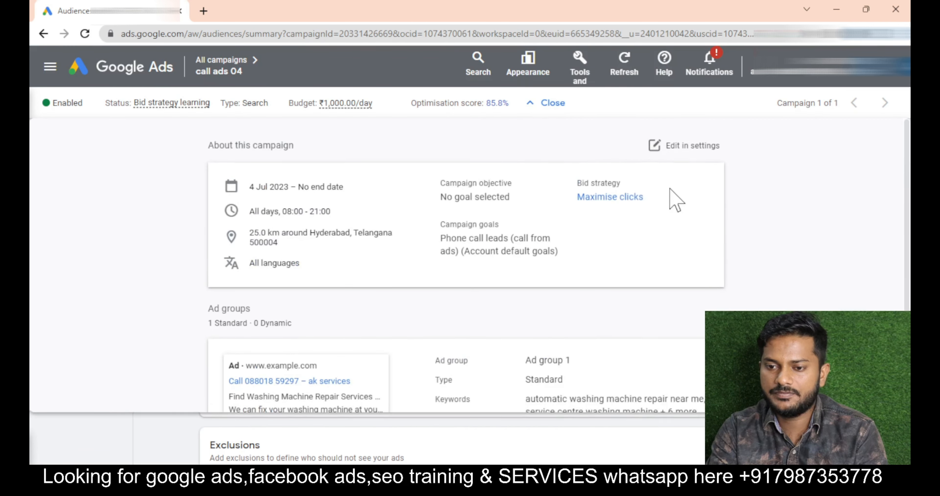
{"action": "left_click", "coordinate": [694, 149]}
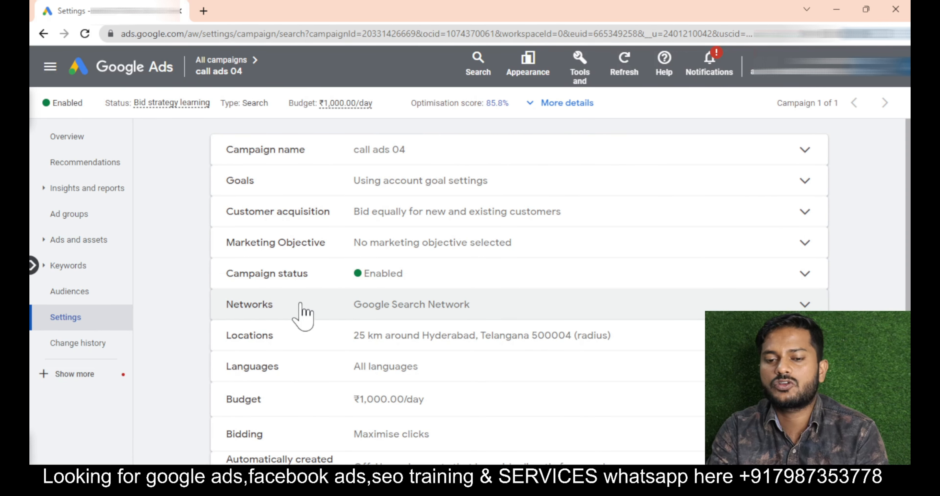
{"action": "left_click", "coordinate": [336, 313]}
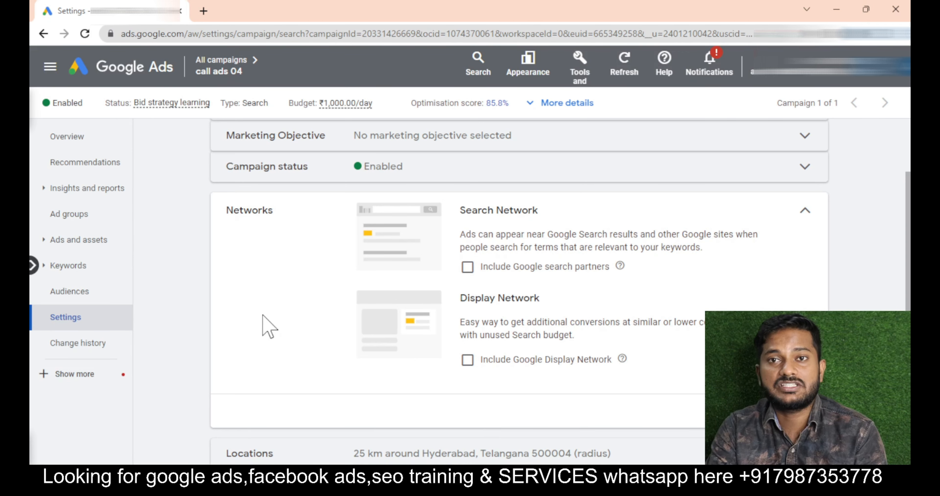
Step: Expand the Locations setting and examine the targeted radius location and the Presence option under the location options
{"action": "scroll", "coordinate": [266, 323], "scroll_direction": "down", "scroll_amount": 5}
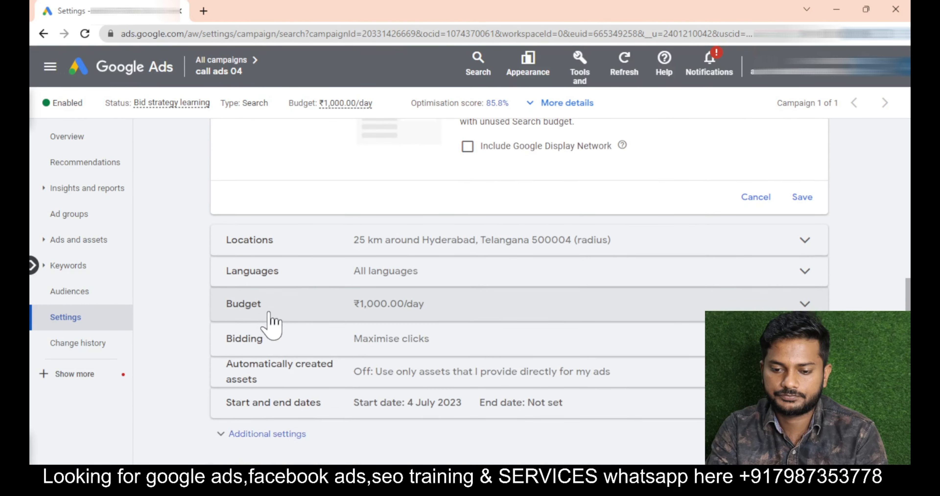
{"action": "left_click", "coordinate": [378, 244]}
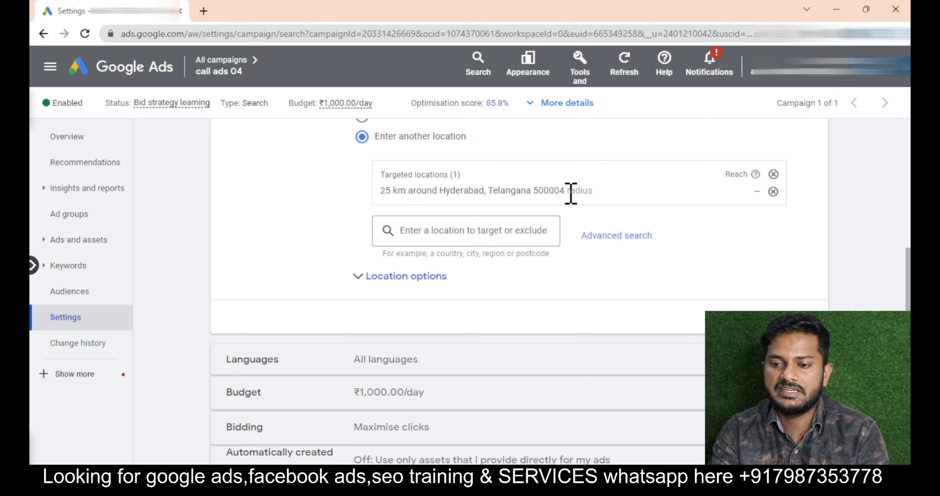
{"action": "left_click_drag", "start_coordinate": [571, 193], "coordinate": [587, 192]}
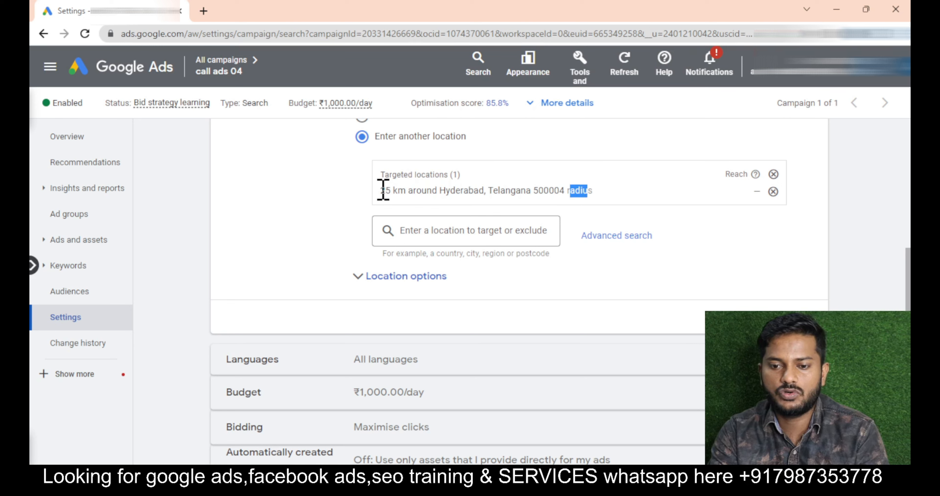
{"action": "left_click_drag", "start_coordinate": [382, 191], "coordinate": [503, 190]}
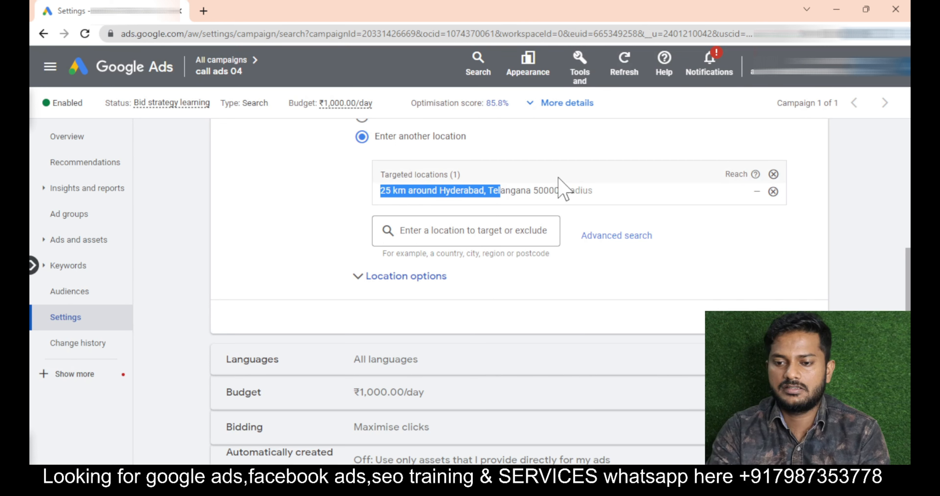
{"action": "left_click_drag", "start_coordinate": [535, 191], "coordinate": [696, 209]}
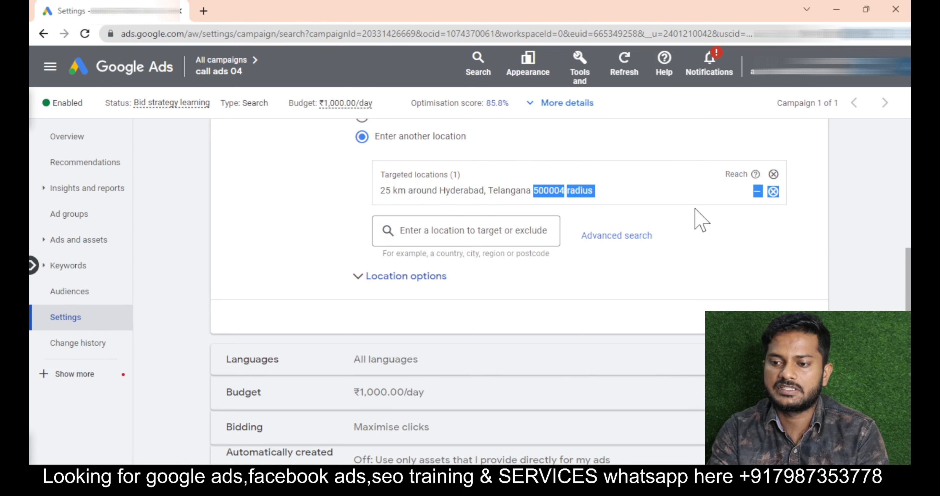
{"action": "left_click", "coordinate": [695, 209]}
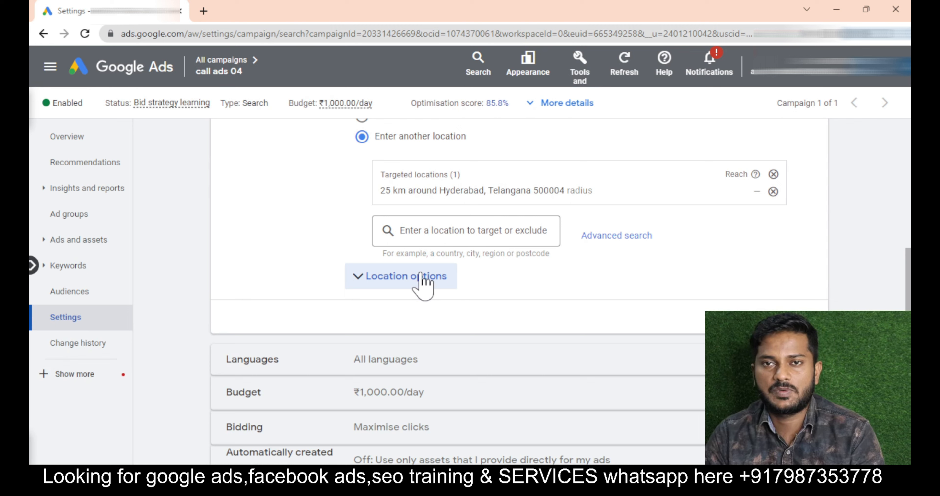
{"action": "left_click", "coordinate": [379, 276]}
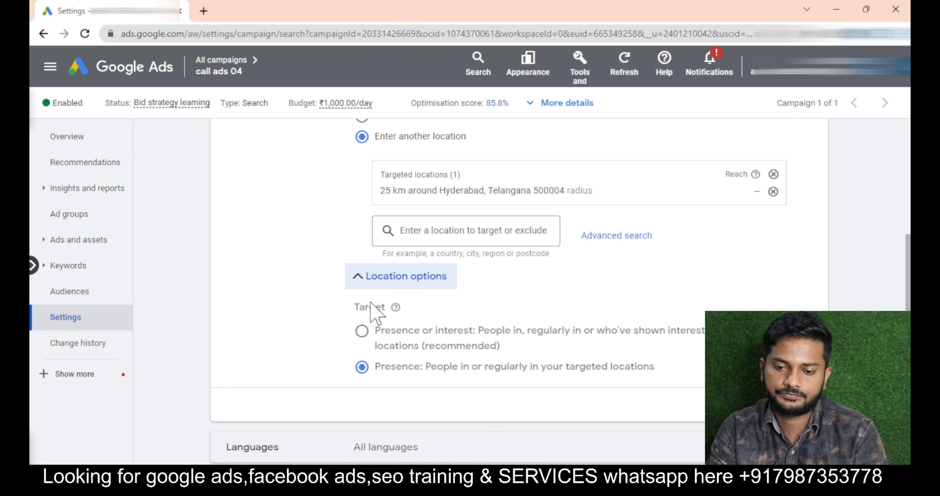
{"action": "left_click_drag", "start_coordinate": [375, 372], "coordinate": [623, 404]}
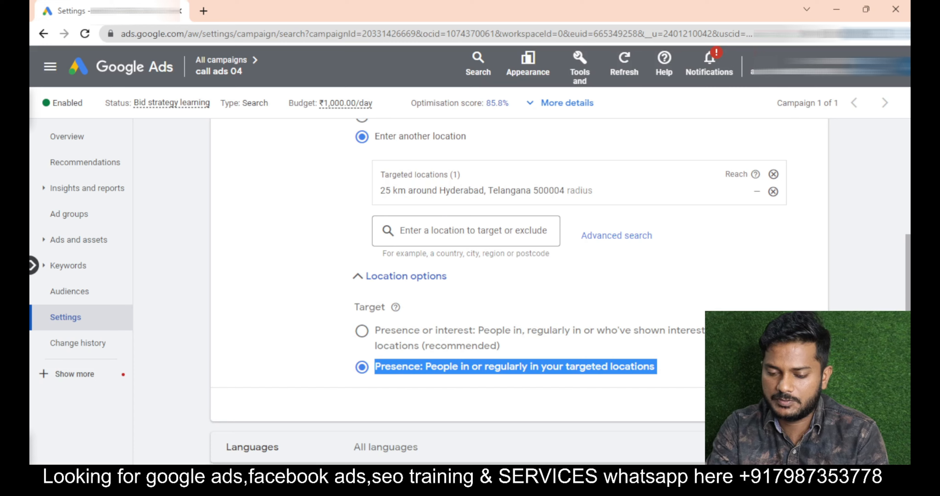
Step: Change the bid strategy in the campaign's Bidding setting to focus on Impression share
{"action": "scroll", "coordinate": [518, 288], "scroll_direction": "down", "scroll_amount": 5}
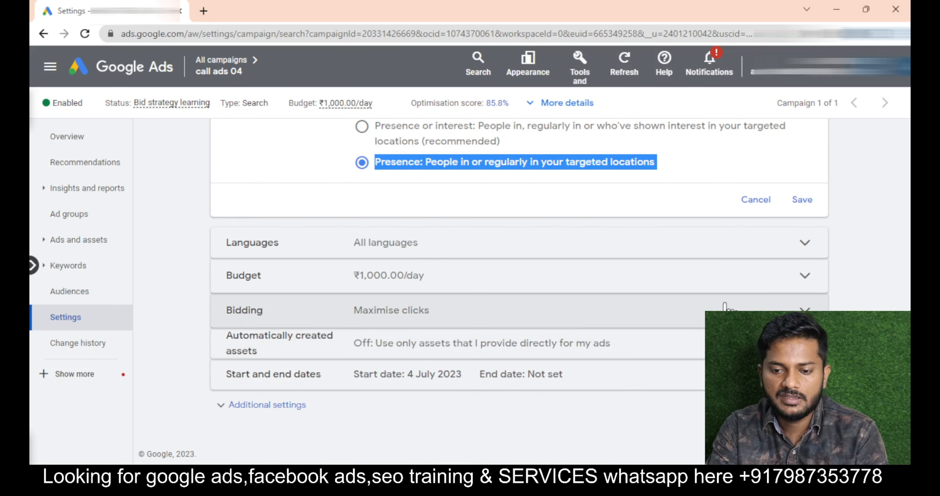
{"action": "left_click", "coordinate": [736, 307]}
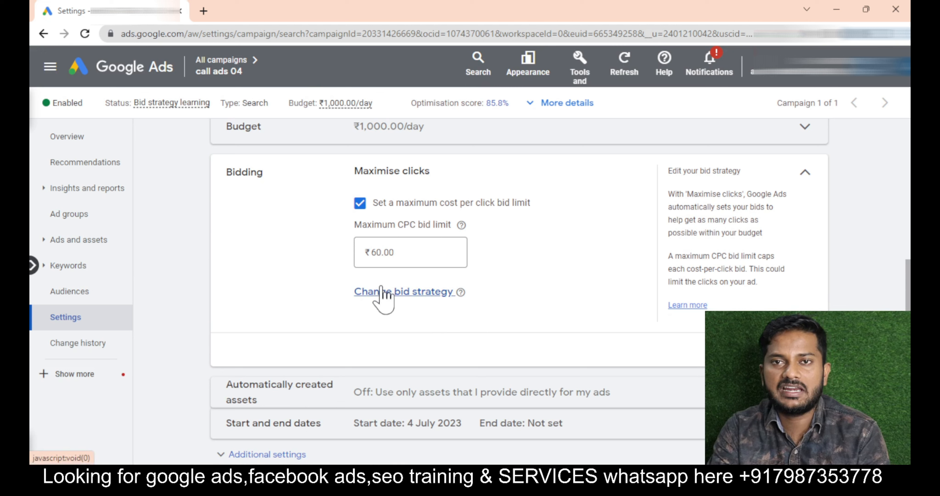
{"action": "left_click", "coordinate": [392, 292]}
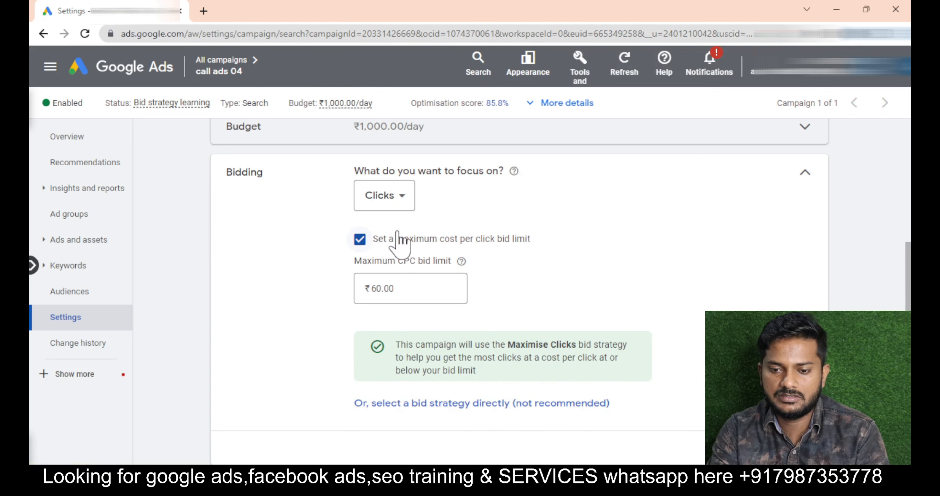
{"action": "left_click", "coordinate": [399, 208]}
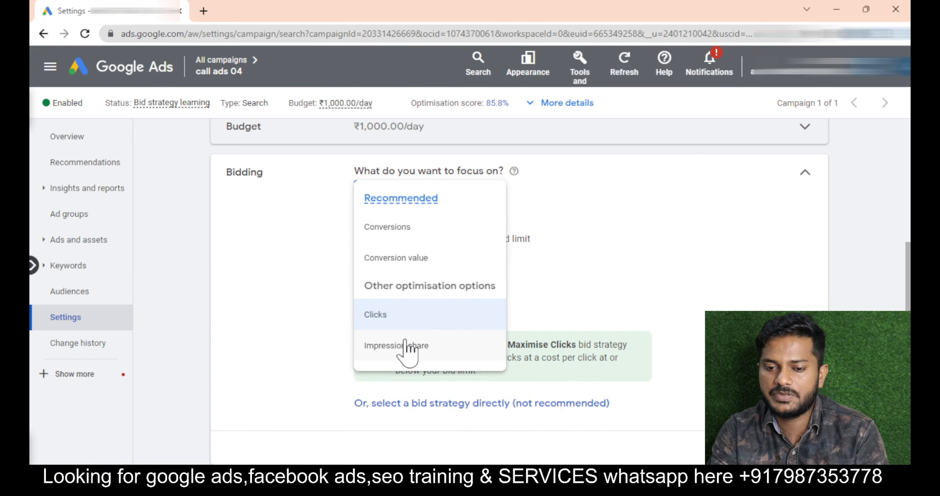
{"action": "mouse_move", "coordinate": [413, 347]}
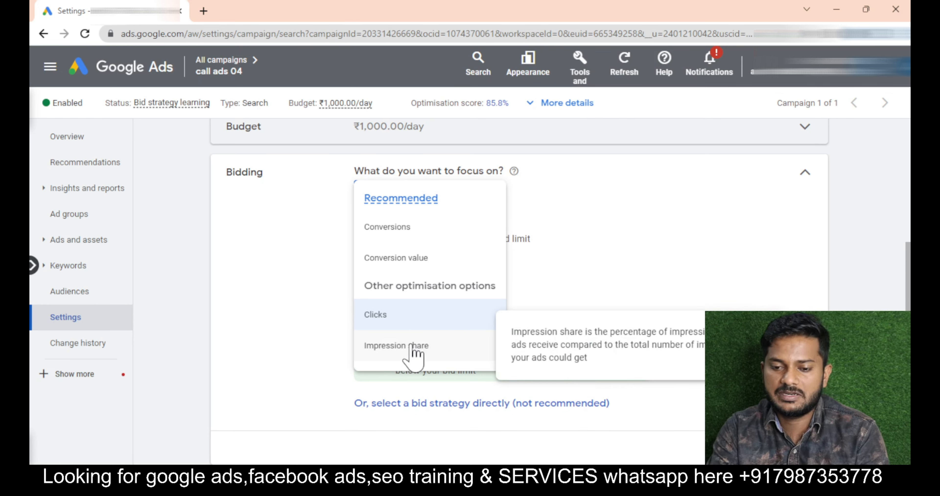
{"action": "left_click", "coordinate": [416, 346]}
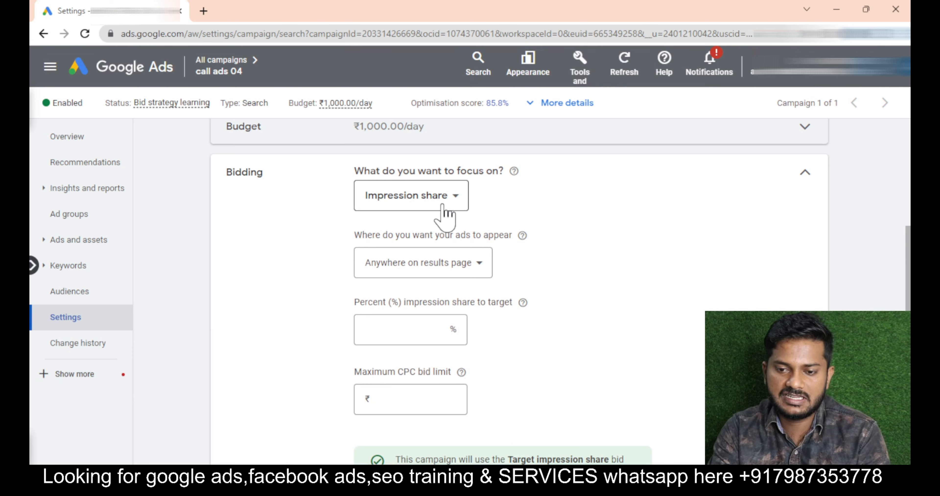
Step: Open the campaign's Auction insights report without saving the bidding change, and examine the "You" row
{"action": "left_click", "coordinate": [39, 188]}
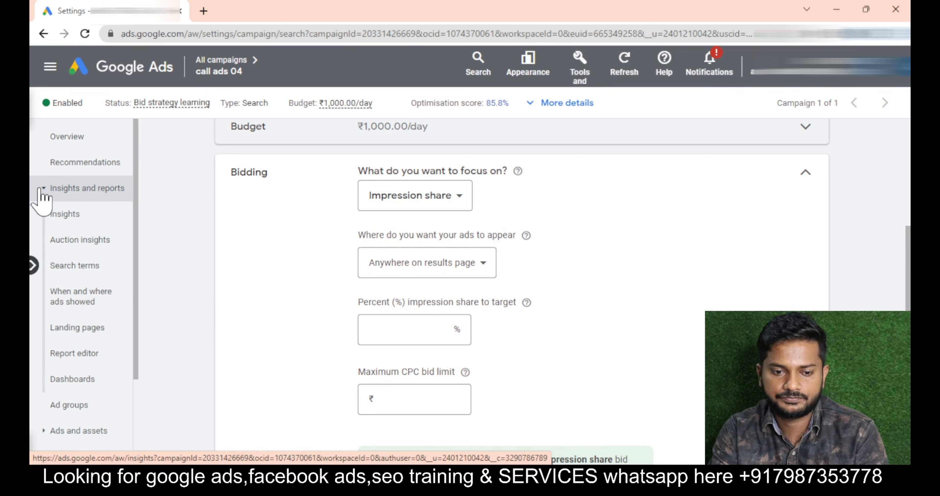
{"action": "left_click", "coordinate": [86, 245]}
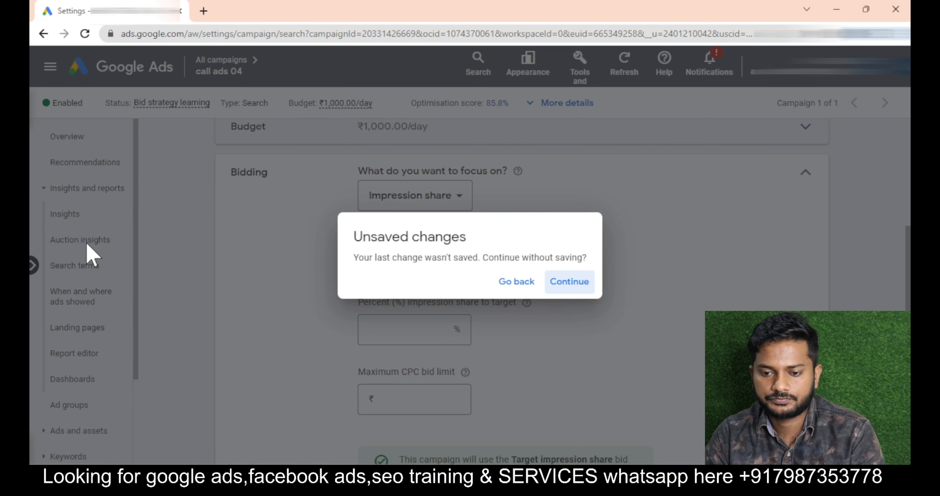
{"action": "left_click", "coordinate": [564, 288]}
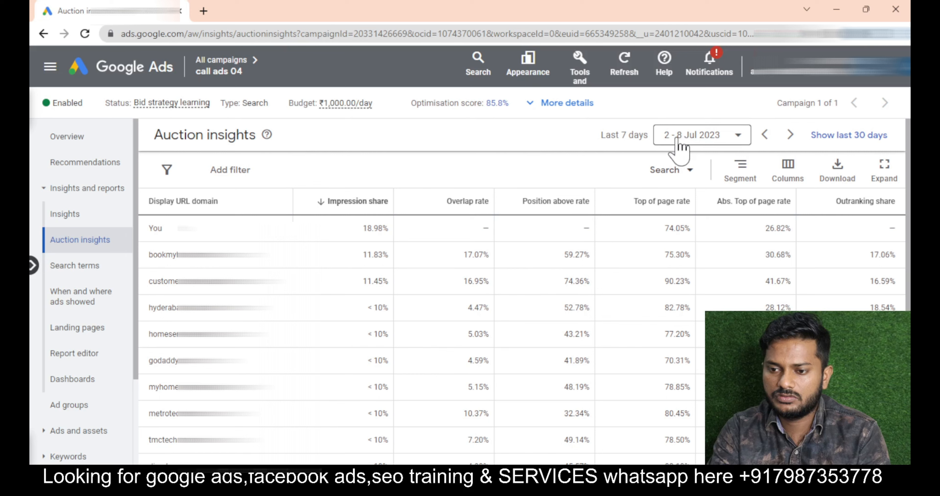
{"action": "left_click_drag", "start_coordinate": [161, 232], "coordinate": [146, 232]}
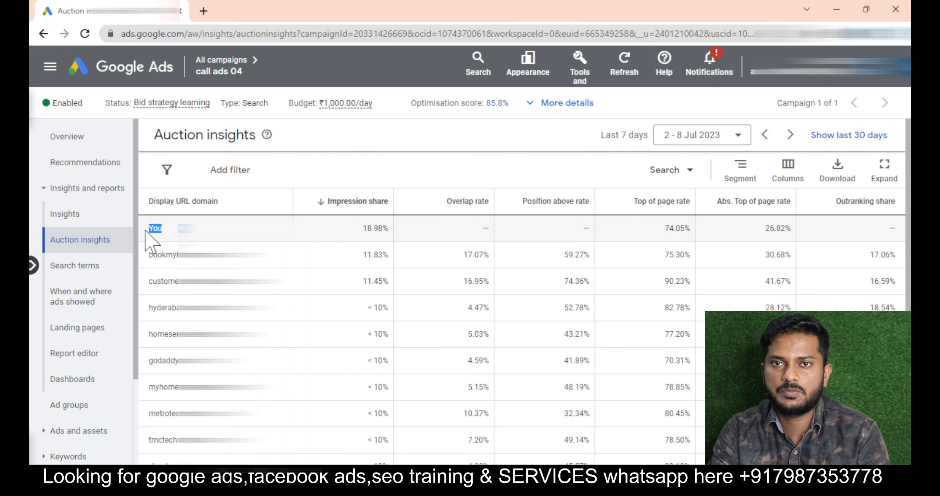
Step: Set the Auction insights date range to the single day 8 Jul 2023
{"action": "left_click", "coordinate": [692, 141]}
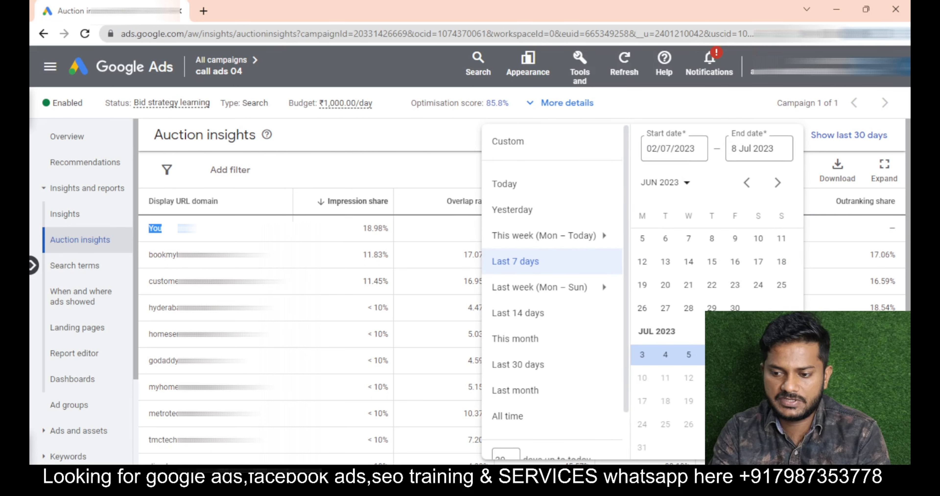
{"action": "left_click", "coordinate": [759, 354]}
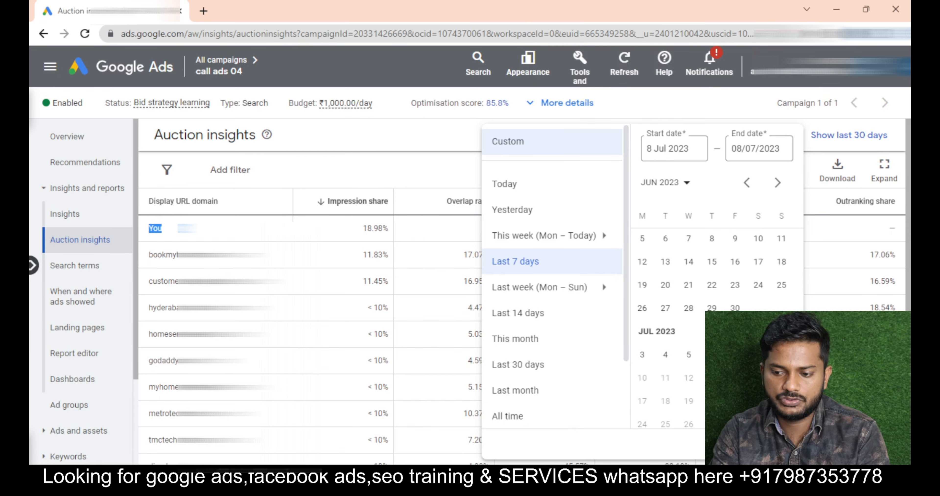
{"action": "left_click", "coordinate": [780, 444]}
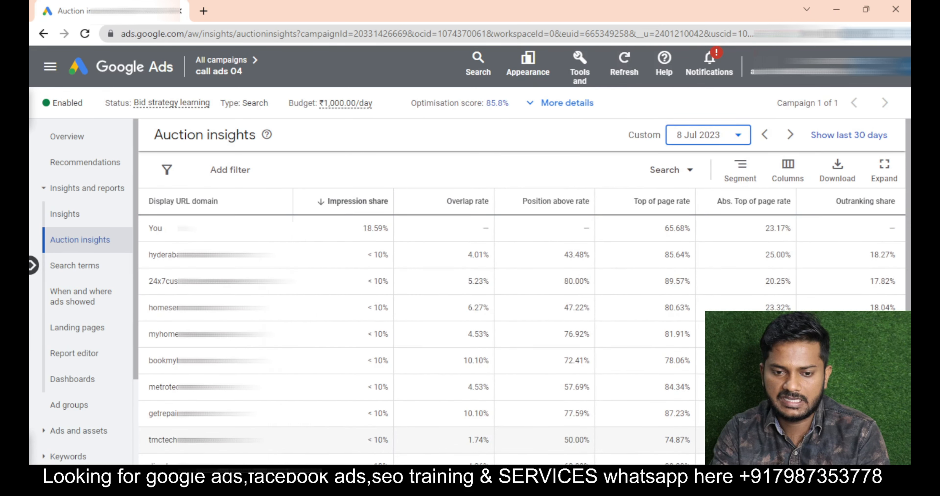
Step: Set the Auction insights date range to the single day 7 Jul 2023 and check the "You" row
{"action": "left_click", "coordinate": [716, 140]}
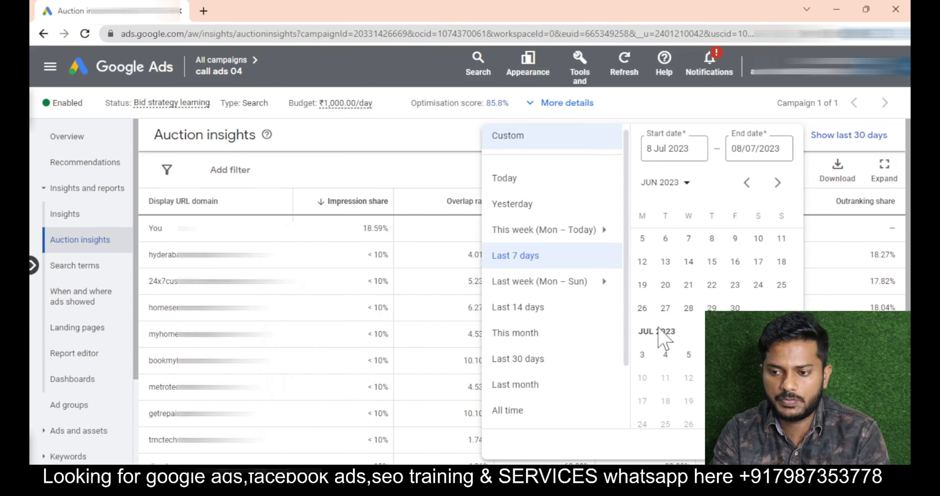
{"action": "scroll", "coordinate": [736, 323], "scroll_direction": "down", "scroll_amount": 1}
{"action": "left_click", "coordinate": [735, 324]}
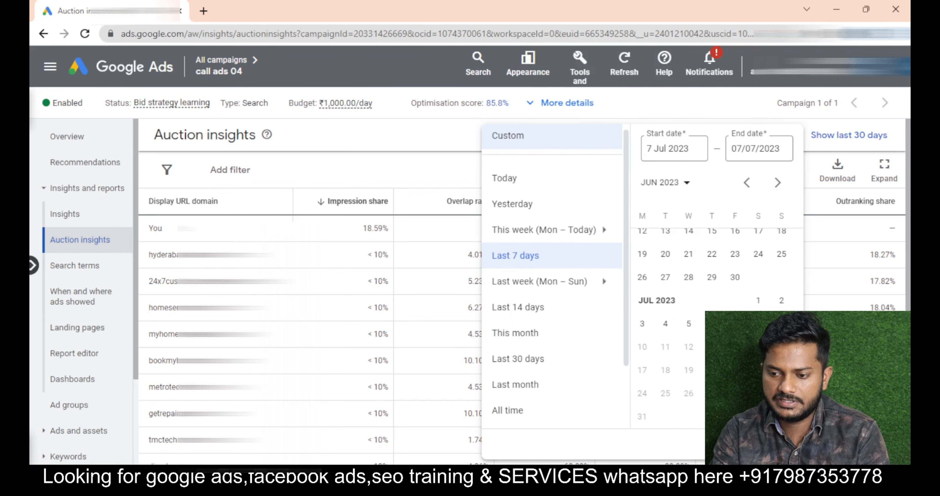
{"action": "left_click", "coordinate": [780, 443]}
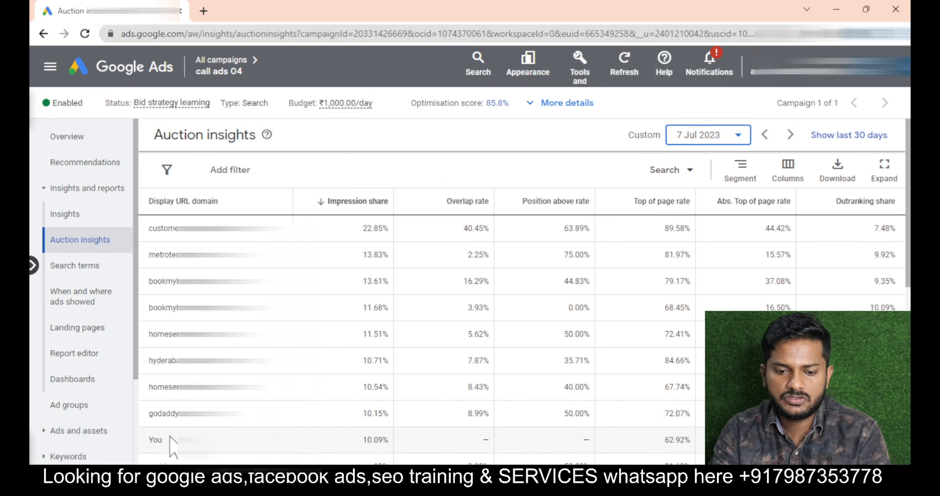
Step: Compare the impression share of the "You" row with that of the top-ranked competitor for 7 Jul 2023
{"action": "left_click_drag", "start_coordinate": [153, 441], "coordinate": [169, 452]}
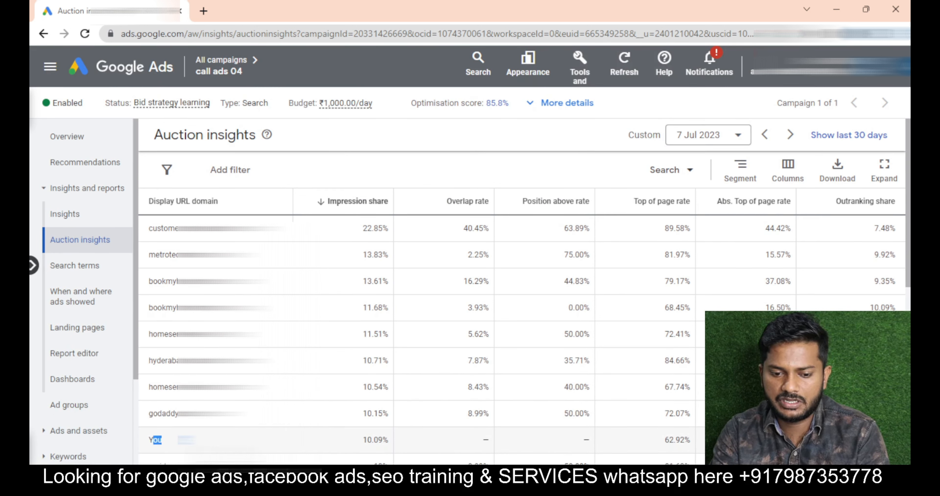
{"action": "left_click_drag", "start_coordinate": [362, 440], "coordinate": [389, 440]}
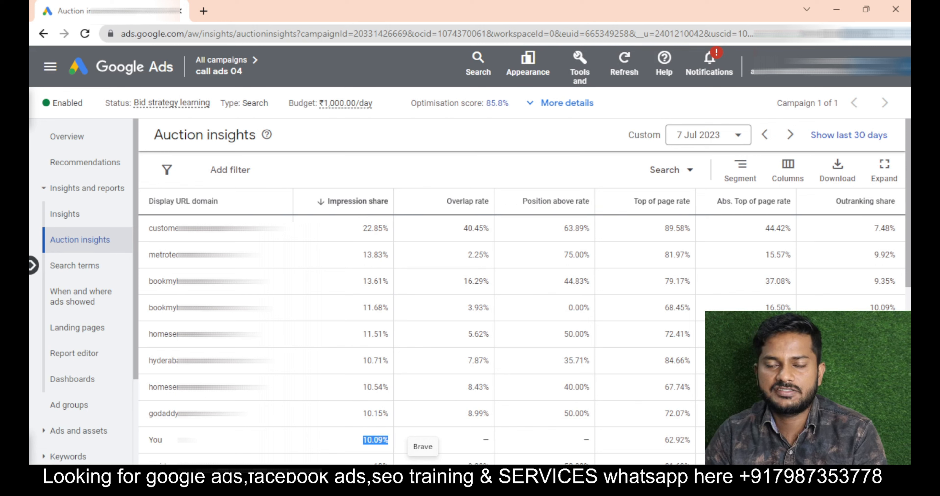
{"action": "left_click_drag", "start_coordinate": [363, 230], "coordinate": [389, 227]}
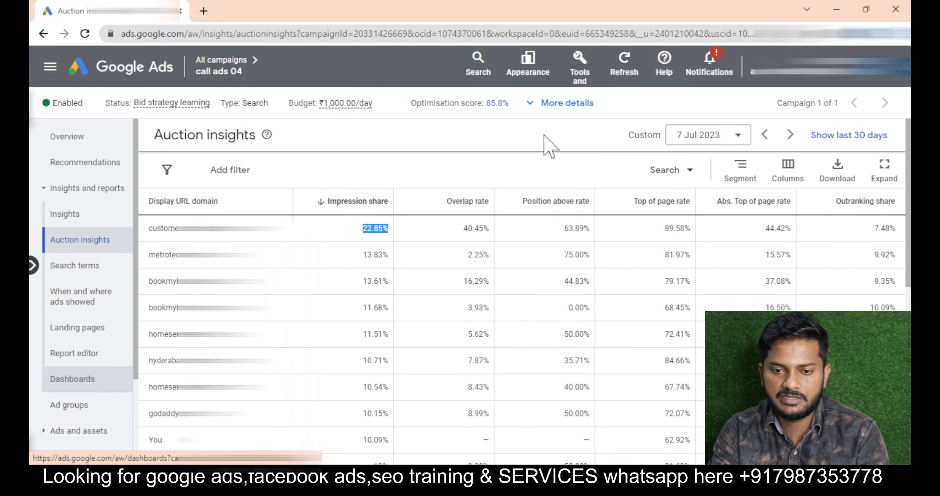
Step: Open the campaign's Bidding setting and change the bid strategy's focus to Impression share
{"action": "left_click", "coordinate": [569, 104]}
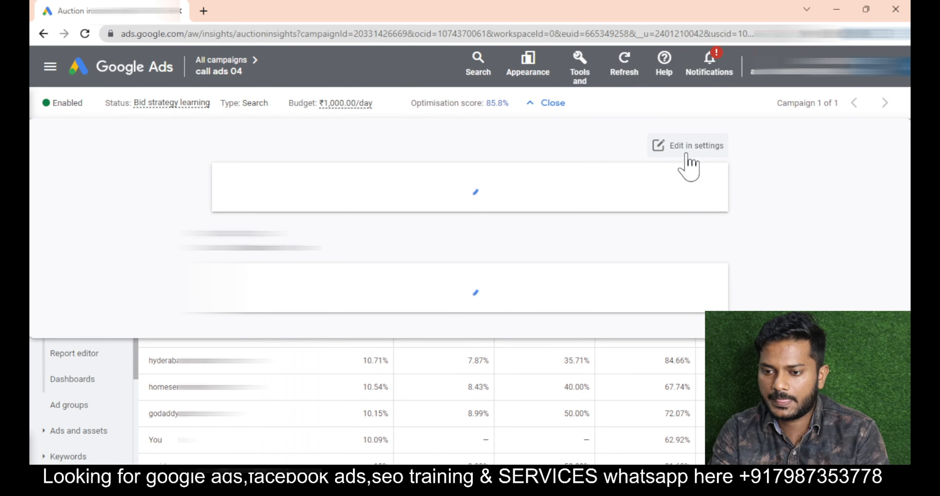
{"action": "left_click", "coordinate": [698, 154]}
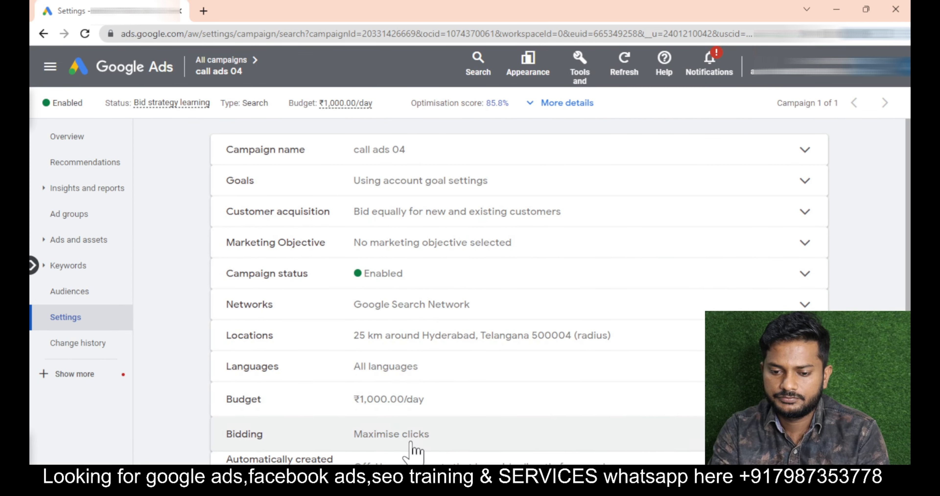
{"action": "left_click", "coordinate": [411, 443]}
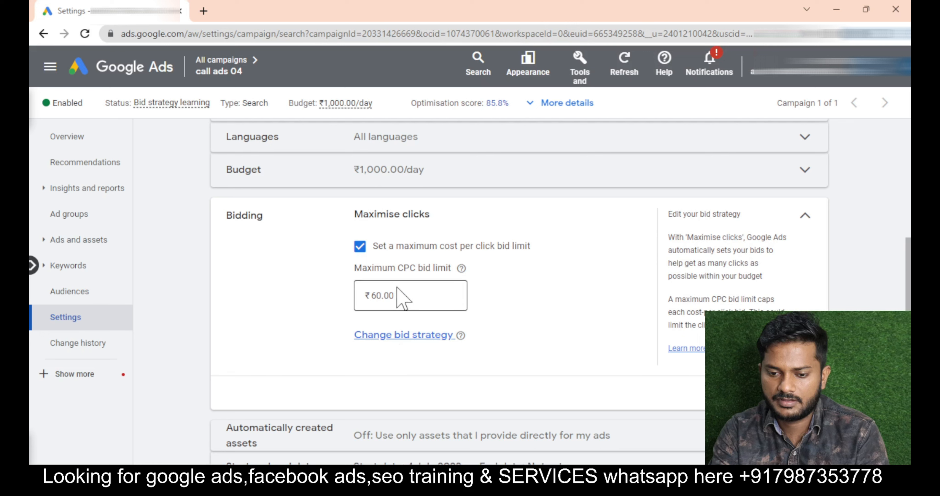
{"action": "left_click", "coordinate": [408, 336]}
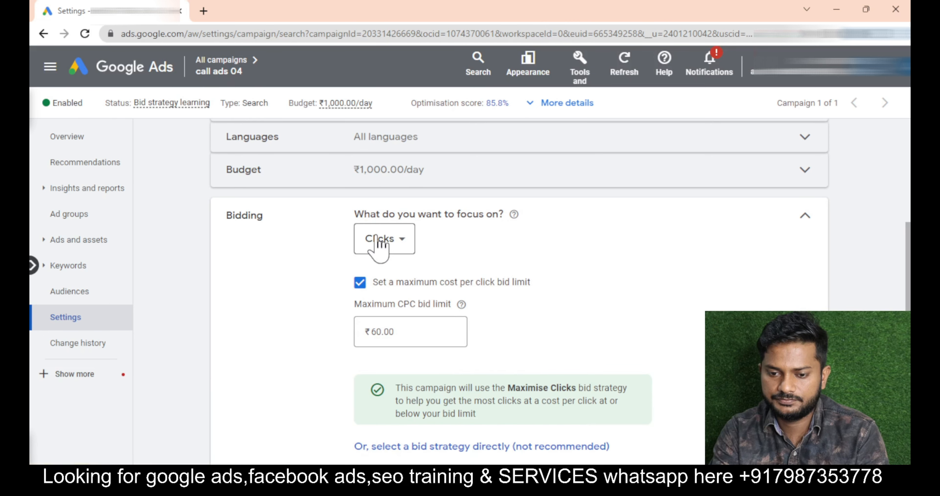
{"action": "left_click", "coordinate": [380, 241]}
{"action": "left_click", "coordinate": [396, 389]}
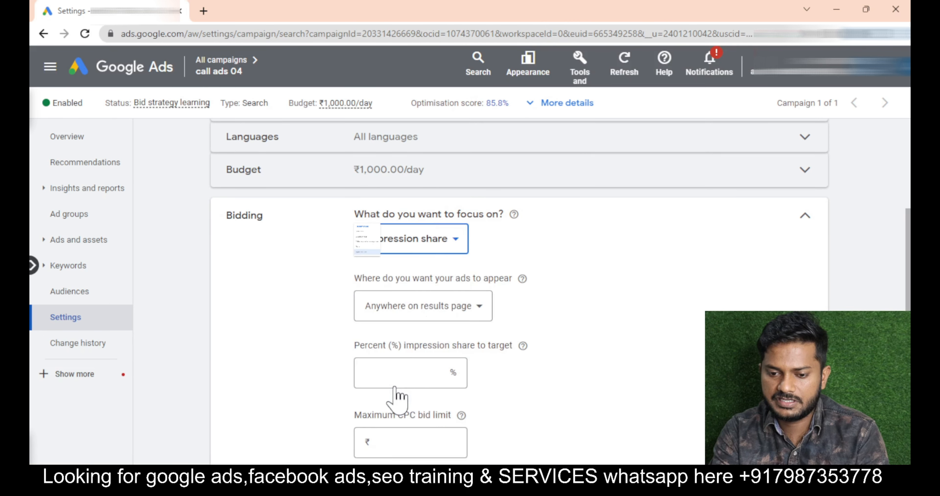
Step: Enter the percent impression share to target and open the choices for where the ads should appear
{"action": "scroll", "coordinate": [415, 364], "scroll_direction": "down", "scroll_amount": 2}
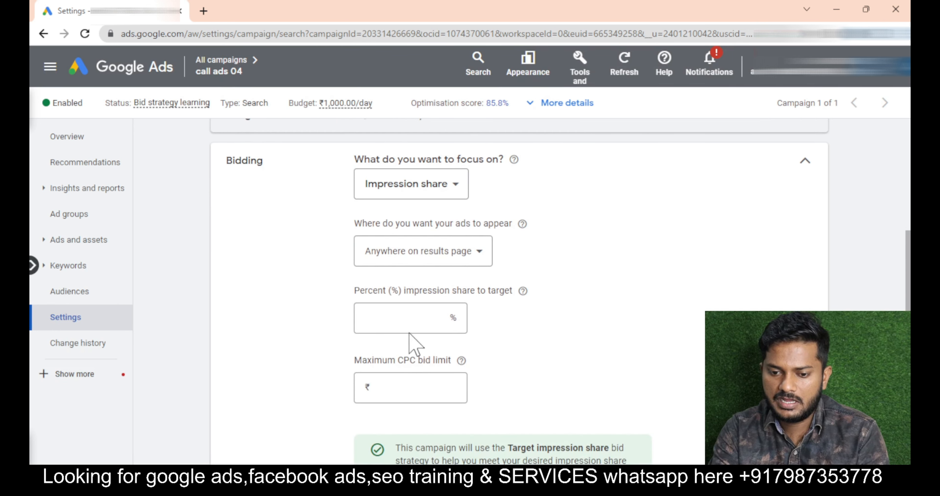
{"action": "left_click", "coordinate": [427, 322]}
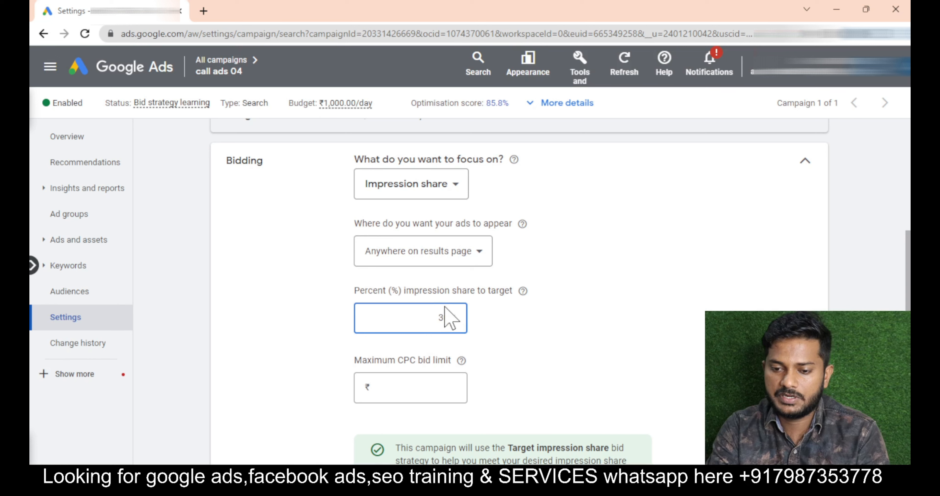
{"action": "left_click", "coordinate": [446, 255]}
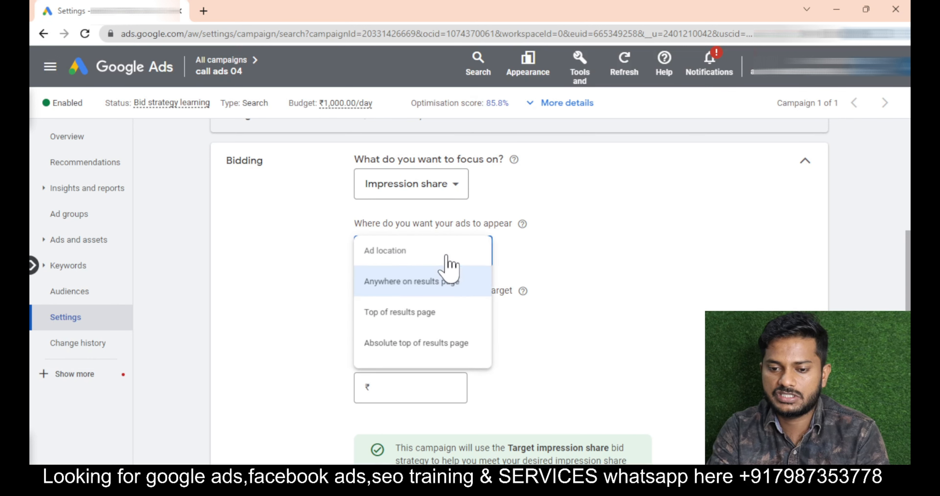
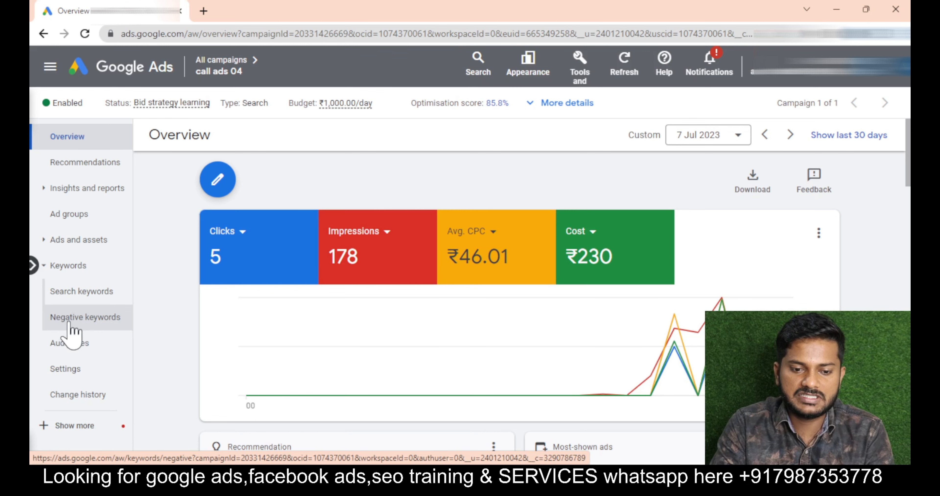
Step: Open the form for adding campaign-level negative keywords to "call ads 04" and go to its empty keyword box
{"action": "left_click", "coordinate": [81, 318]}
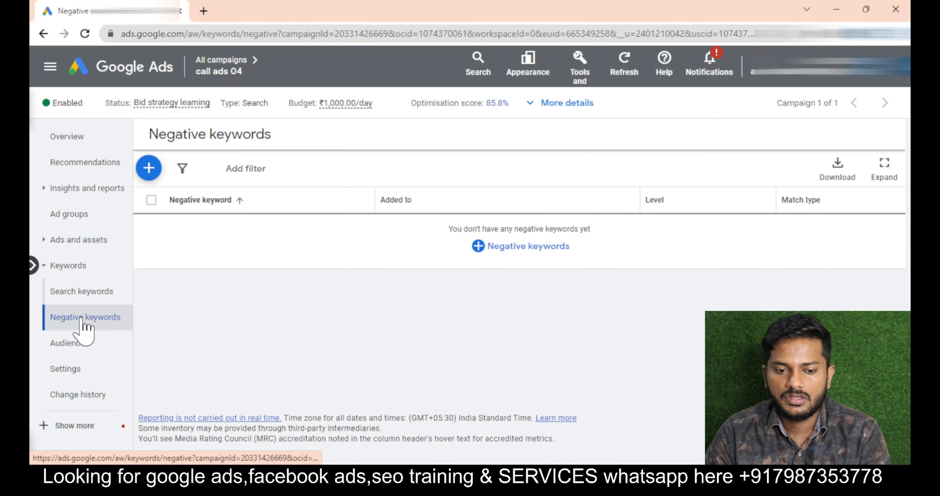
{"action": "left_click", "coordinate": [525, 249]}
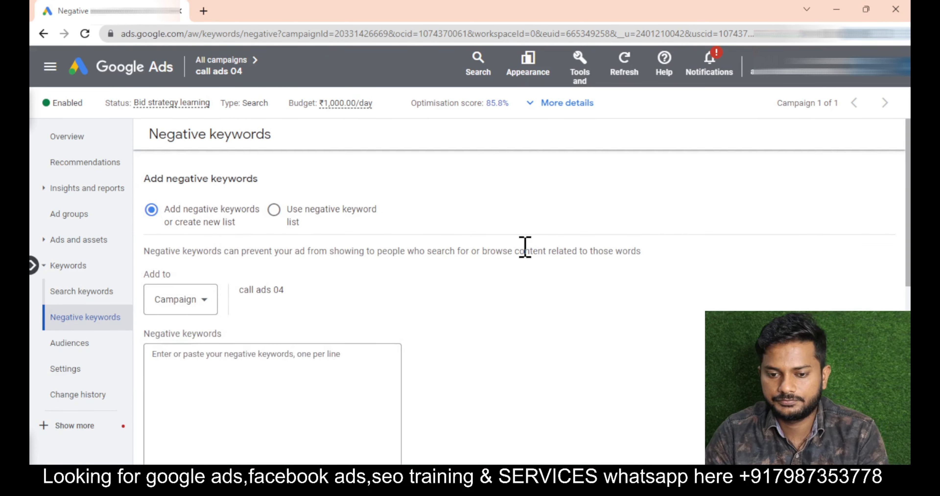
{"action": "scroll", "coordinate": [525, 254], "scroll_direction": "down", "scroll_amount": 2}
{"action": "left_click", "coordinate": [302, 315]}
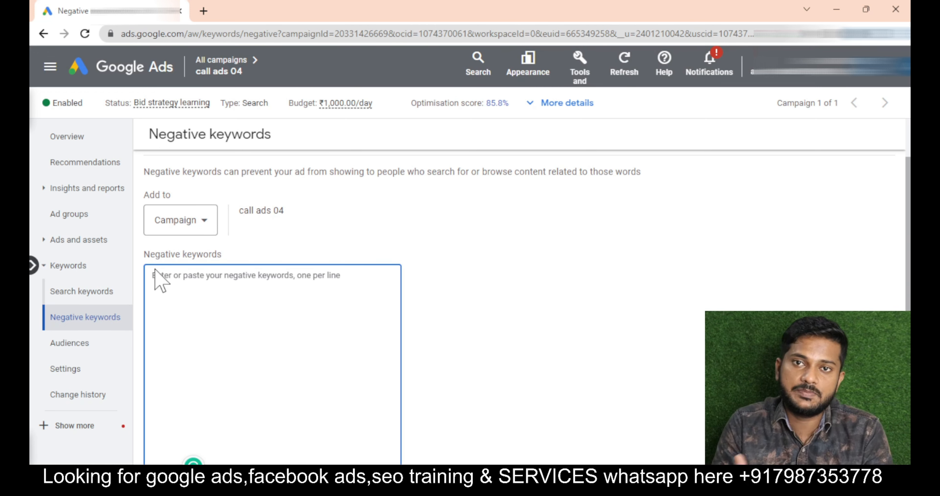
Step: Start a new campaign-level callout asset for "call ads 04" and check where callout text appears in the ad preview
{"action": "left_click", "coordinate": [46, 245]}
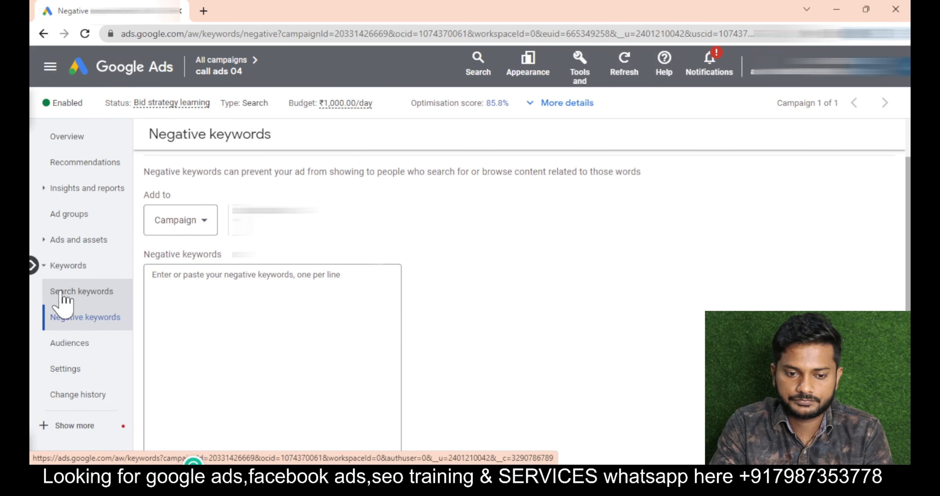
{"action": "left_click", "coordinate": [58, 240]}
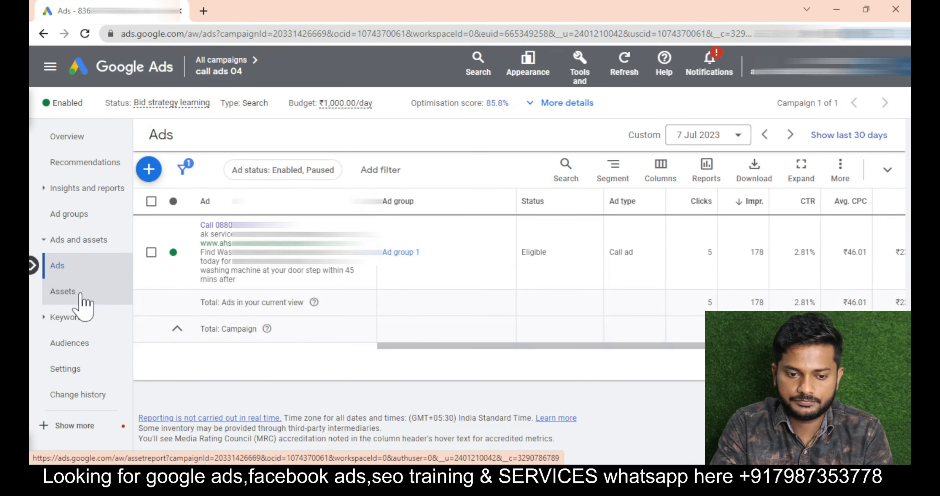
{"action": "left_click", "coordinate": [80, 296]}
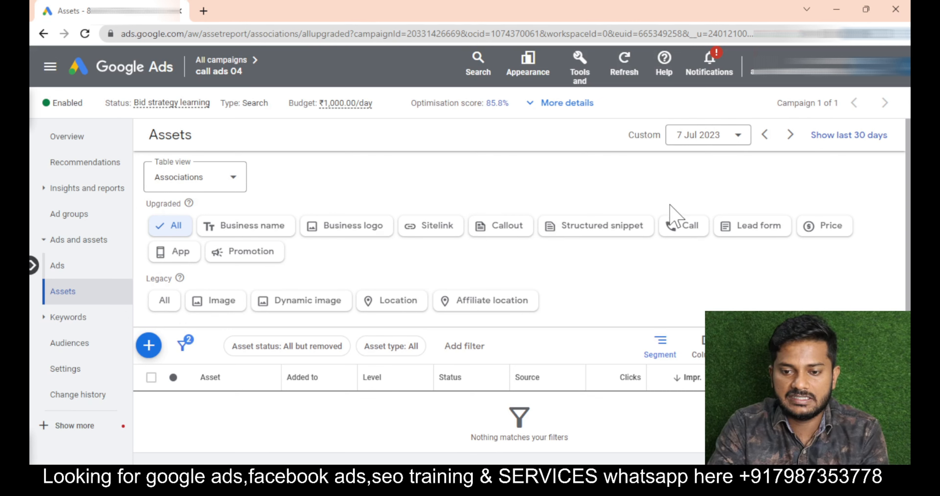
{"action": "left_click", "coordinate": [493, 228]}
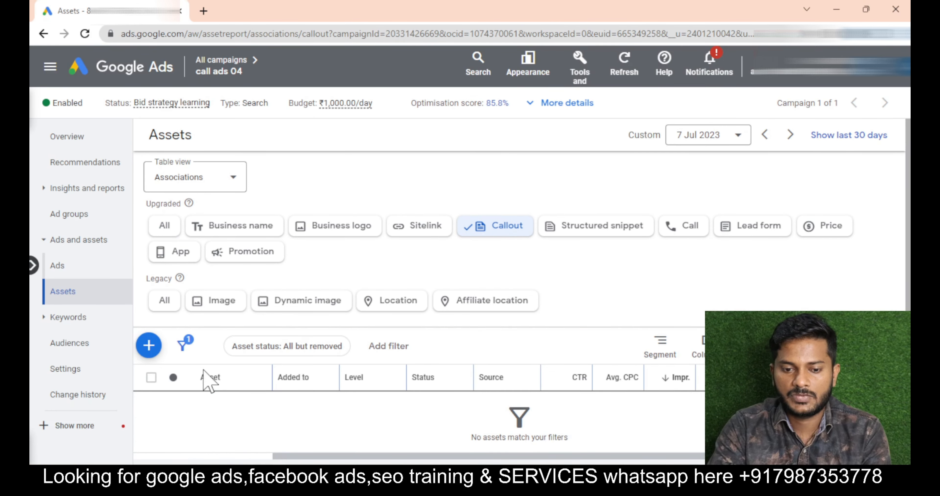
{"action": "left_click", "coordinate": [149, 345]}
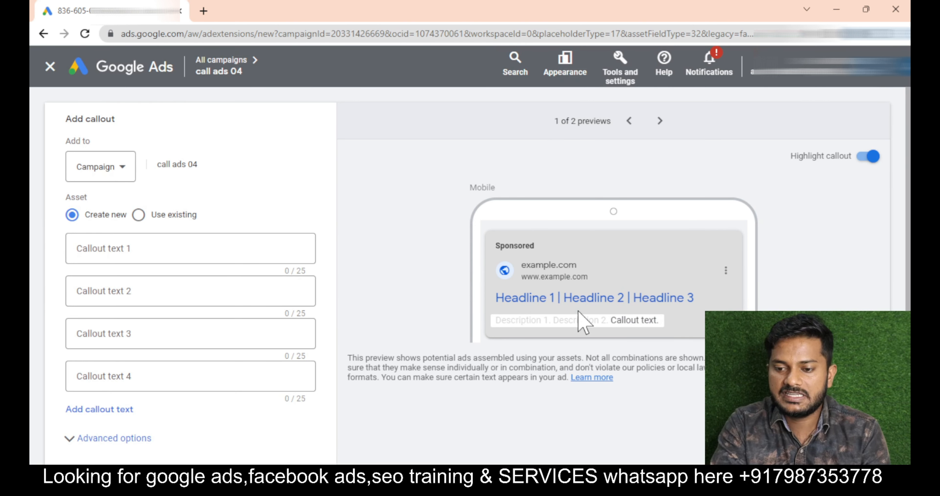
{"action": "left_click_drag", "start_coordinate": [611, 321], "coordinate": [682, 321]}
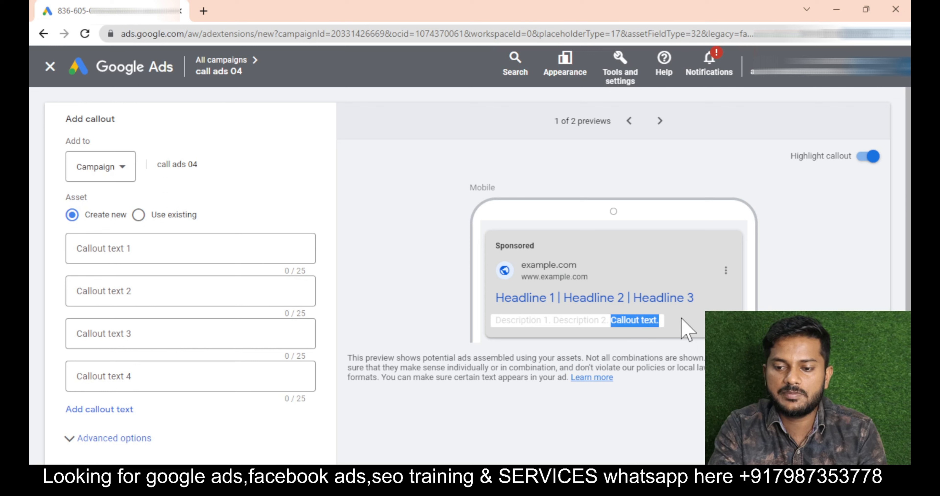
Step: Enter "Call today" as callout text 1 and "Best services available" as callout text 2
{"action": "left_click", "coordinate": [134, 248]}
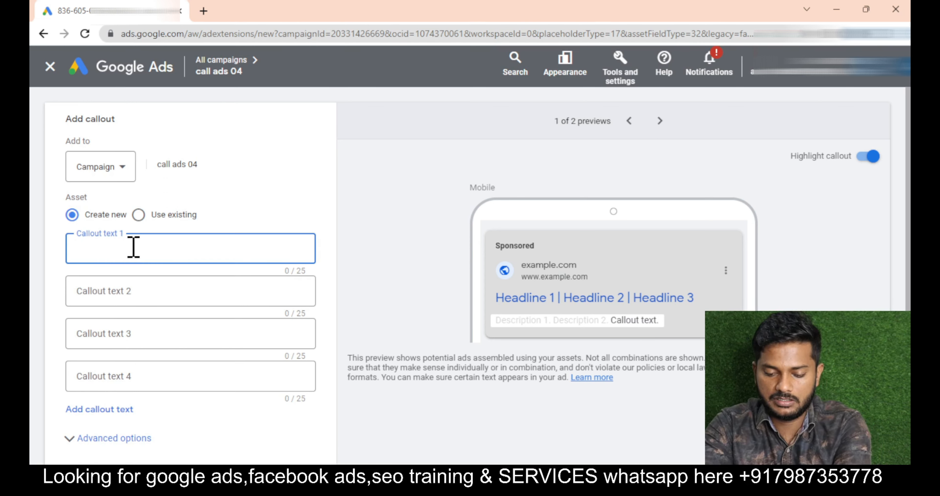
{"action": "type", "text": "Call to"}
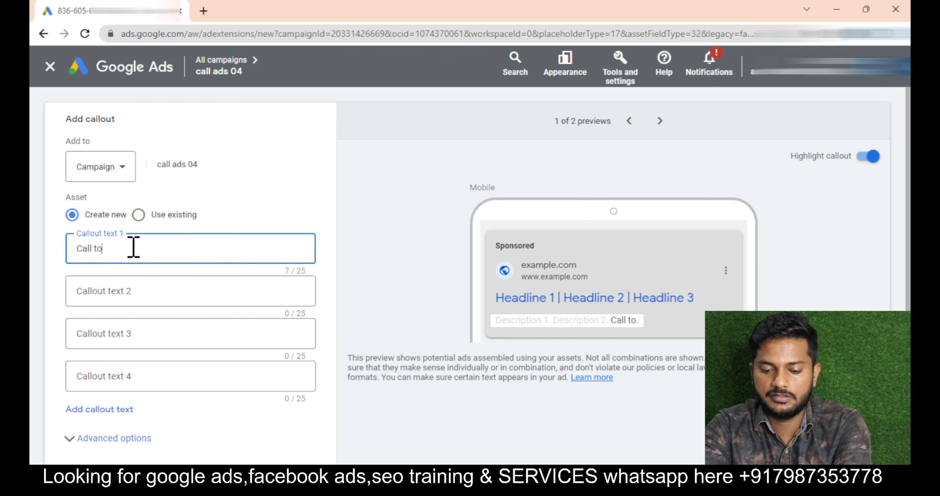
{"action": "type", "text": "day"}
{"action": "left_click", "coordinate": [125, 283]}
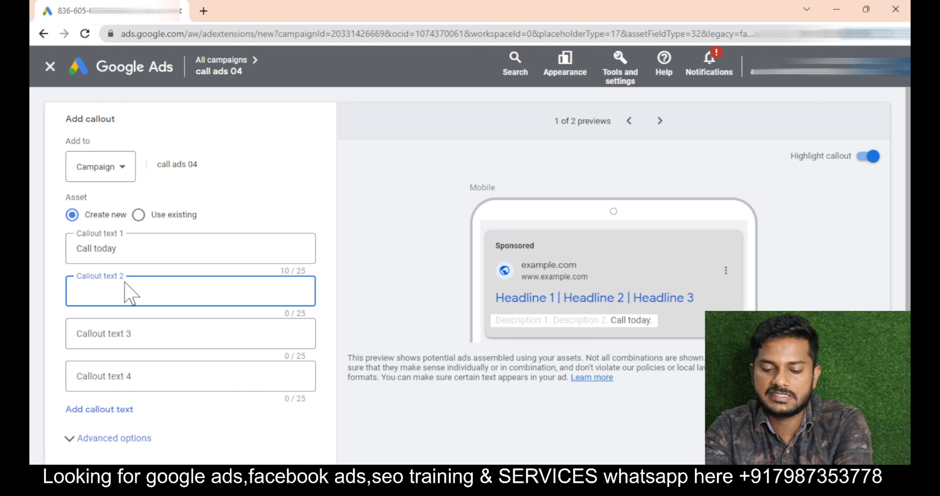
{"action": "type", "text": "Best ser"}
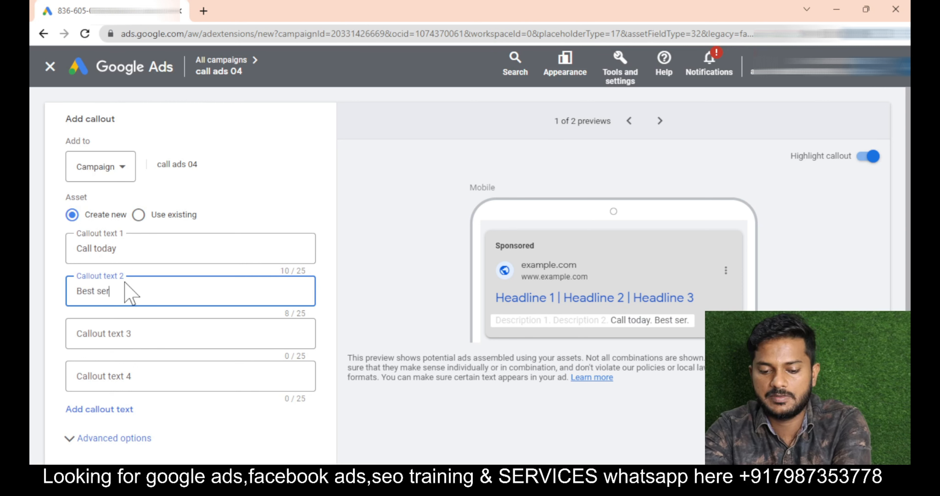
{"action": "type", "text": "vices availa"}
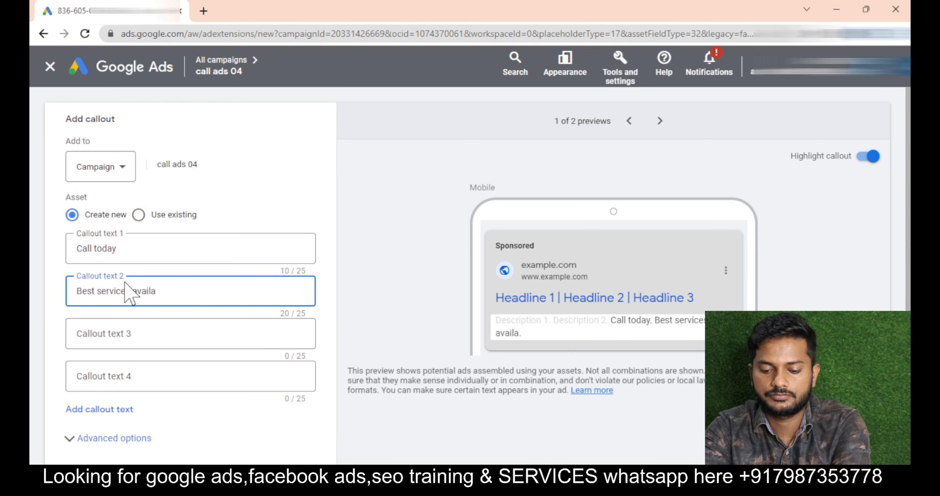
{"action": "type", "text": "ble"}
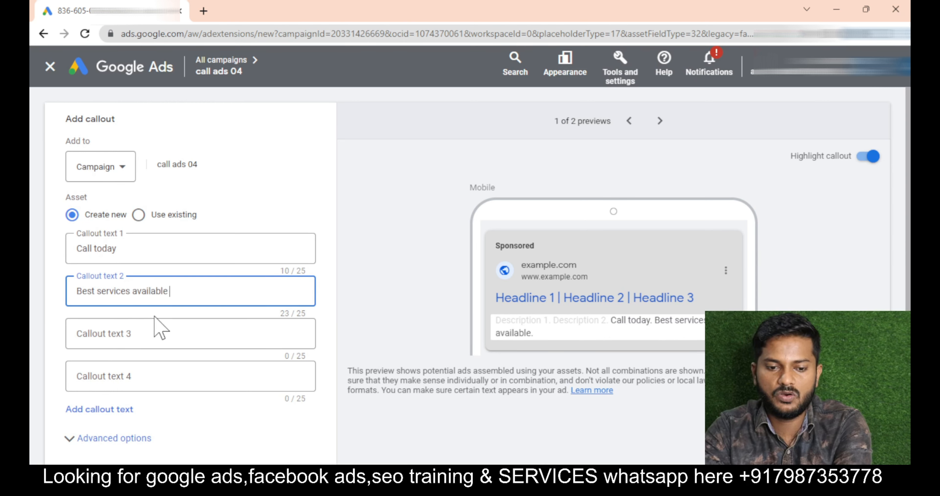
Step: Check the two callout texts in the mobile ad preview and save them to the campaign
{"action": "left_click", "coordinate": [158, 330]}
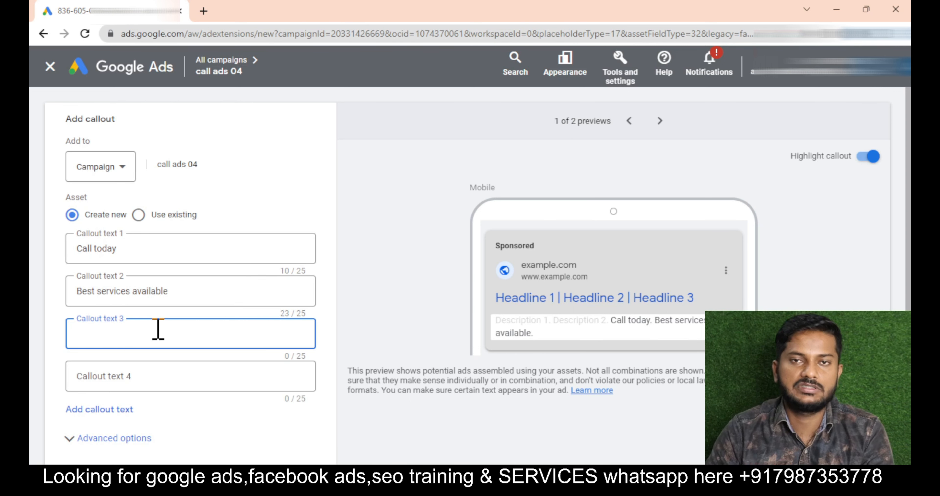
{"action": "left_click", "coordinate": [611, 320]}
{"action": "left_click_drag", "start_coordinate": [610, 319], "coordinate": [653, 342]}
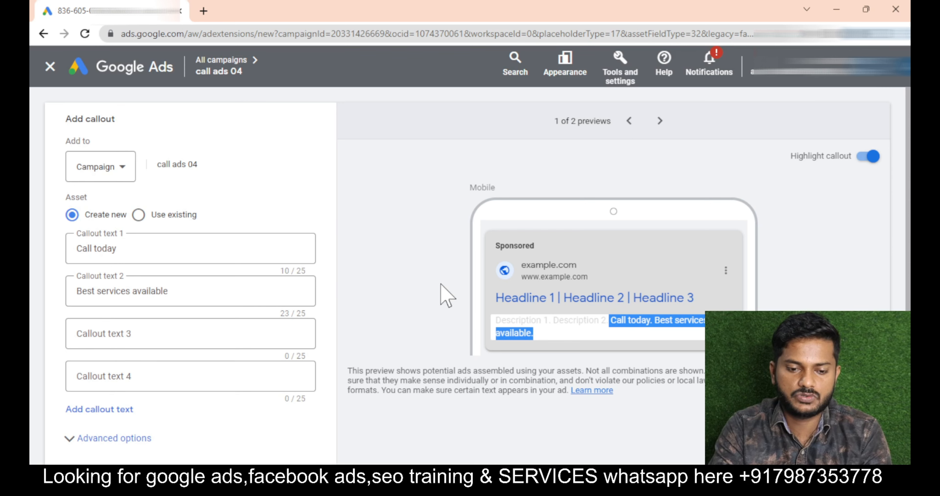
{"action": "scroll", "coordinate": [443, 290], "scroll_direction": "down", "scroll_amount": 3}
{"action": "left_click", "coordinate": [58, 412]}
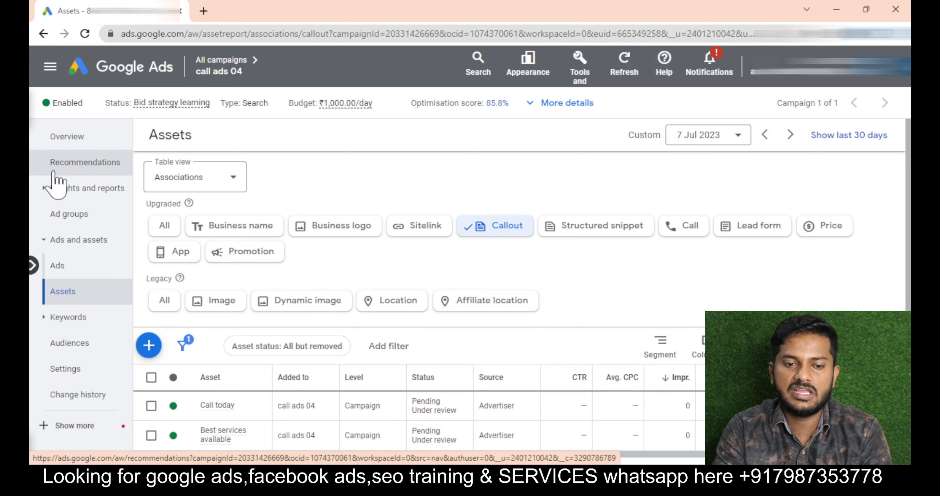
Step: Dismiss all Google search partners recommendations for the campaign, giving the reason "I don't think this will improve my performance"
{"action": "left_click", "coordinate": [37, 166]}
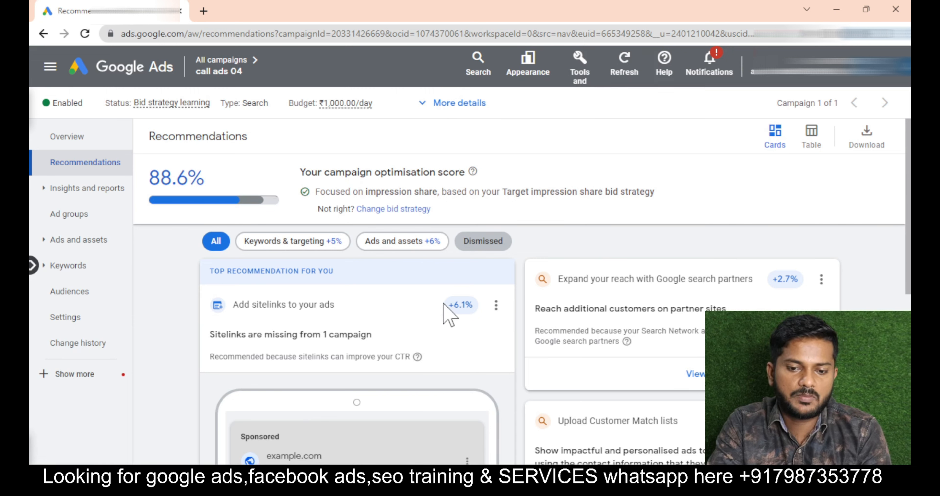
{"action": "left_click_drag", "start_coordinate": [448, 306], "coordinate": [468, 306]}
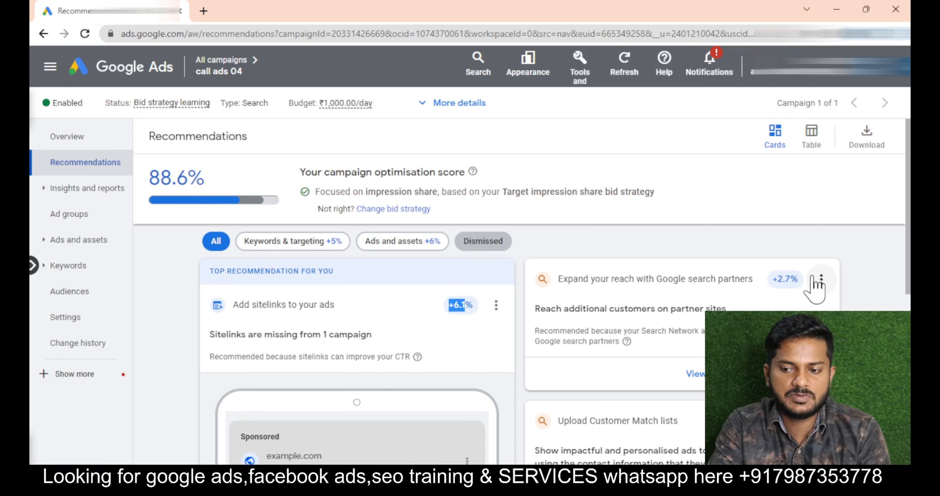
{"action": "left_click", "coordinate": [822, 280]}
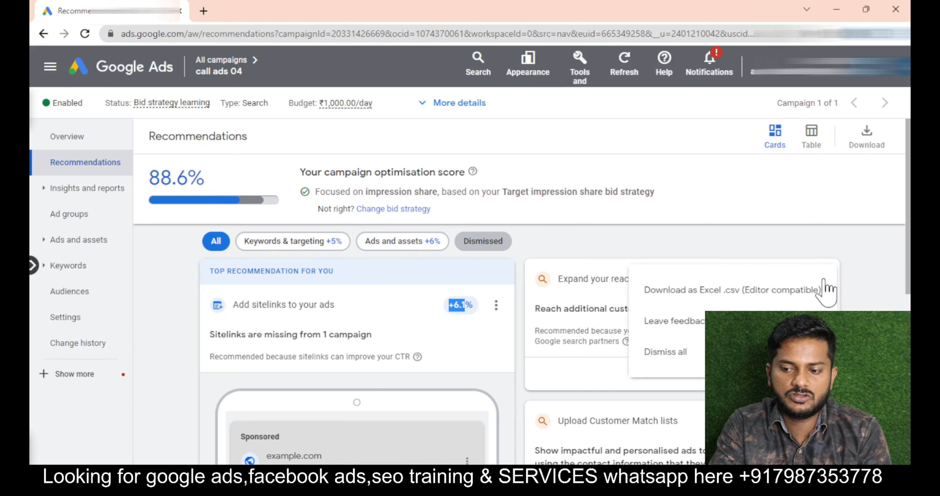
{"action": "left_click", "coordinate": [679, 352]}
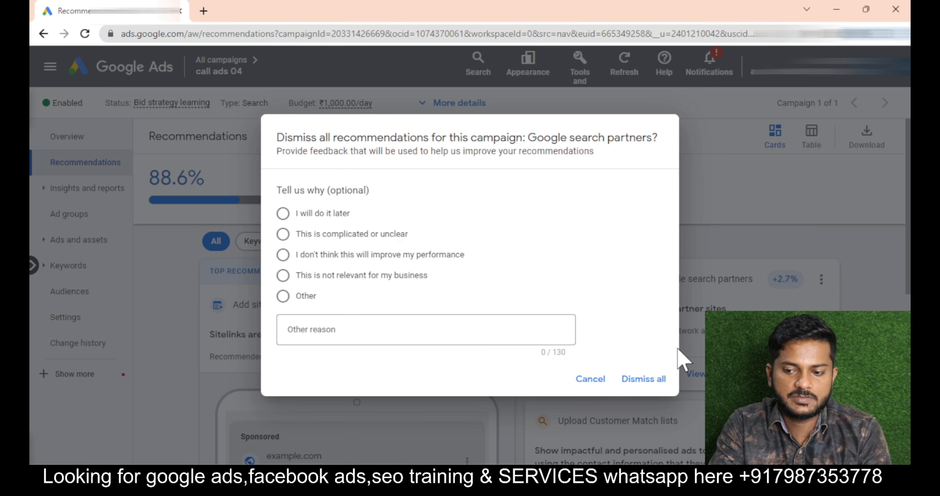
{"action": "left_click", "coordinate": [329, 258]}
{"action": "left_click", "coordinate": [651, 381]}
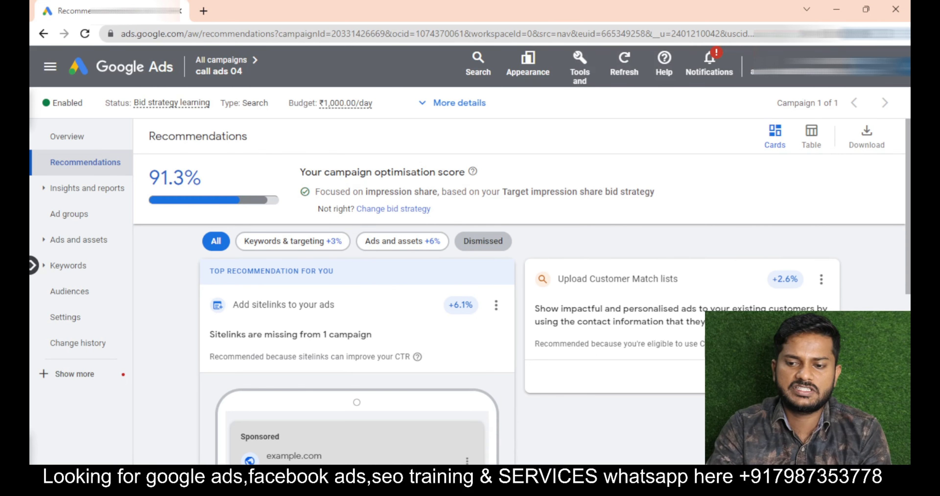
Step: Review the remaining sitelink and Customer Match recommendations for the campaign
{"action": "scroll", "coordinate": [380, 412], "scroll_direction": "down", "scroll_amount": 1}
{"action": "scroll", "coordinate": [380, 412], "scroll_direction": "down", "scroll_amount": 4}
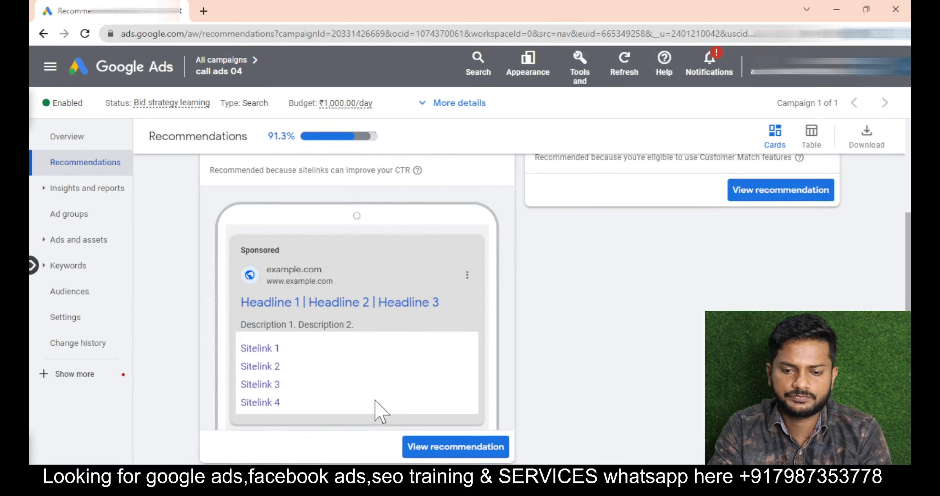
{"action": "scroll", "coordinate": [359, 369], "scroll_direction": "down", "scroll_amount": 4}
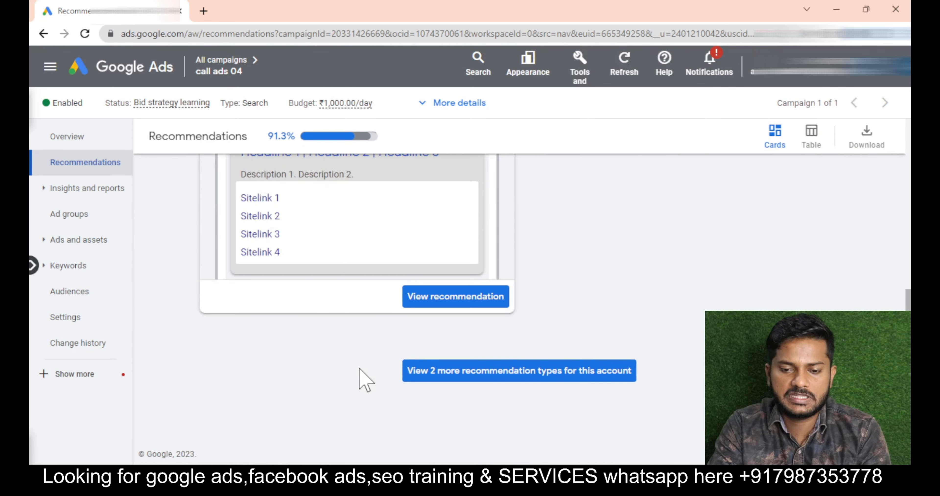
{"action": "scroll", "coordinate": [358, 368], "scroll_direction": "up", "scroll_amount": 8}
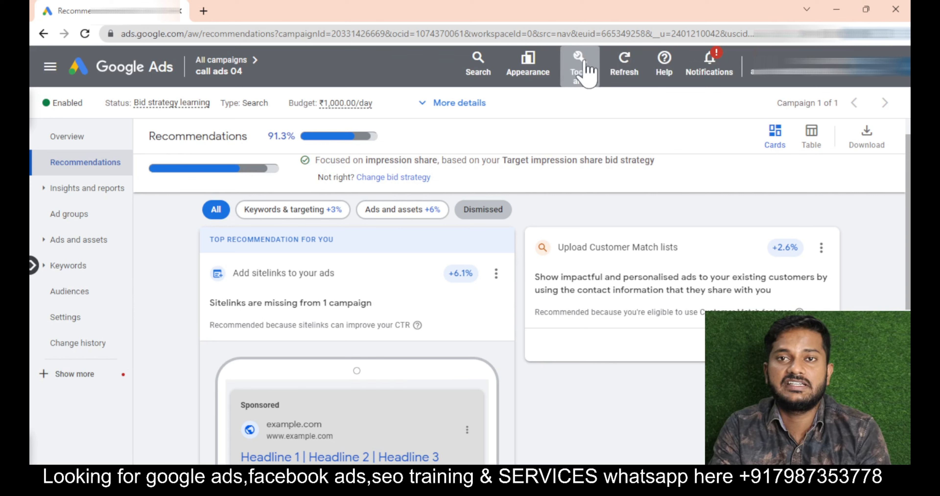
{"action": "left_click", "coordinate": [584, 69]}
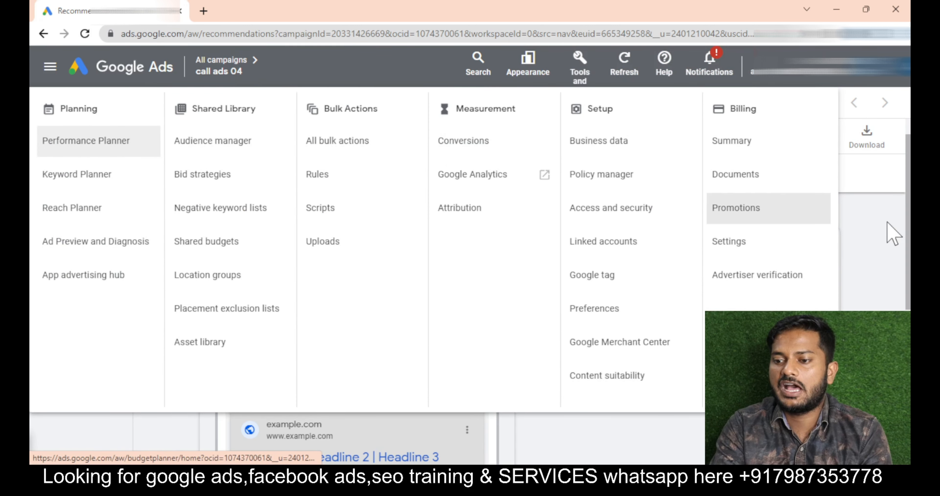
{"action": "left_click", "coordinate": [899, 241]}
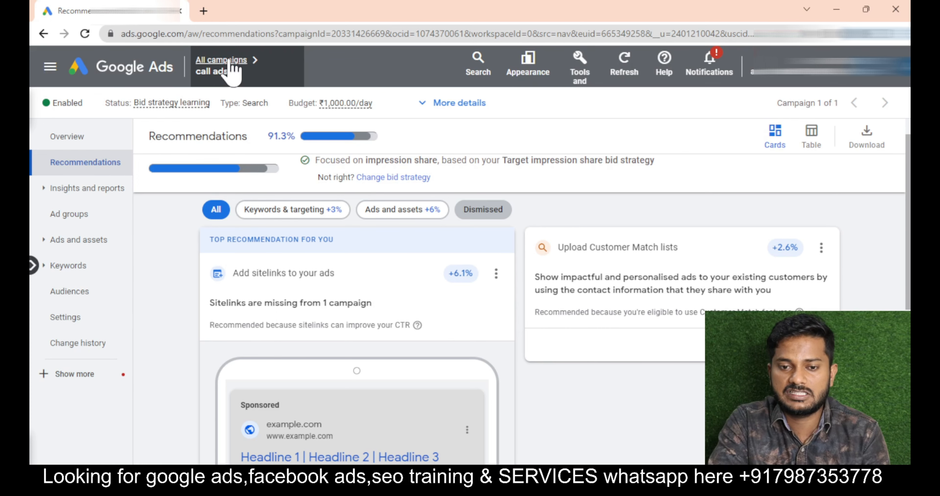
Step: Turn on call reporting in the account settings for all campaigns and save the change
{"action": "left_click", "coordinate": [218, 61]}
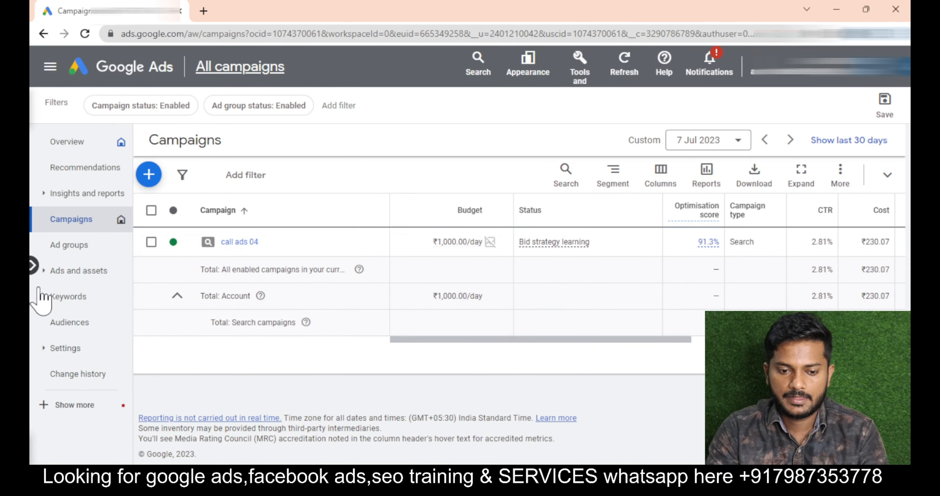
{"action": "left_click", "coordinate": [37, 348]}
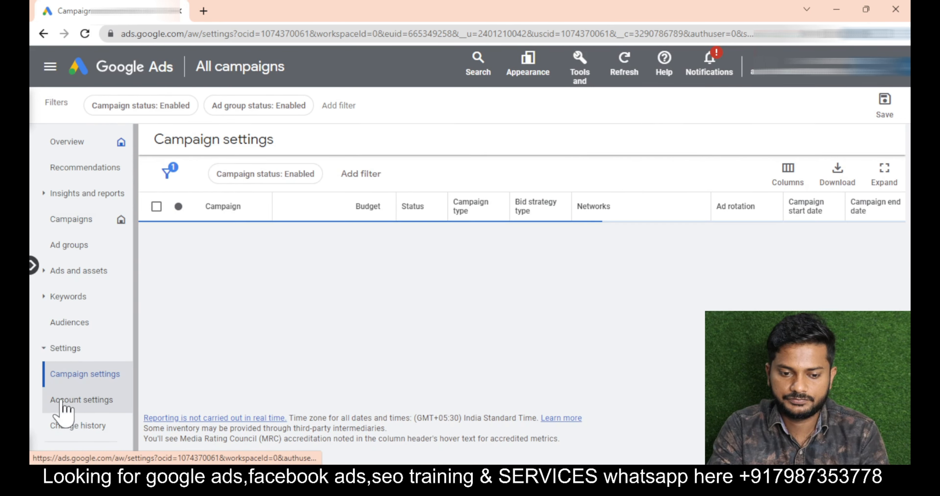
{"action": "left_click", "coordinate": [91, 400]}
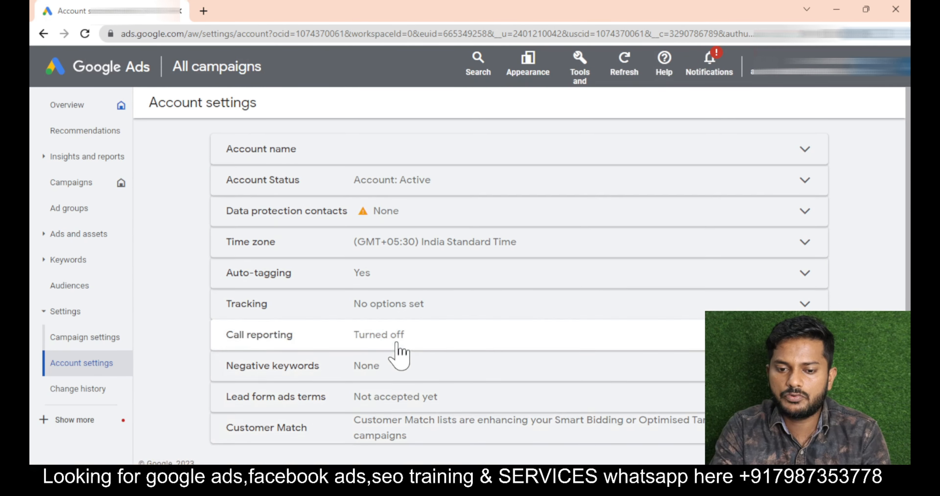
{"action": "left_click", "coordinate": [397, 343]}
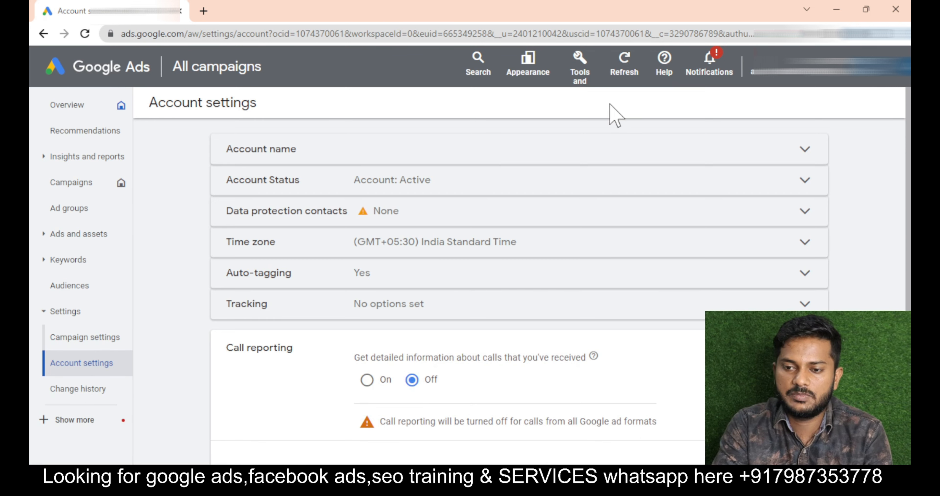
{"action": "left_click", "coordinate": [367, 381]}
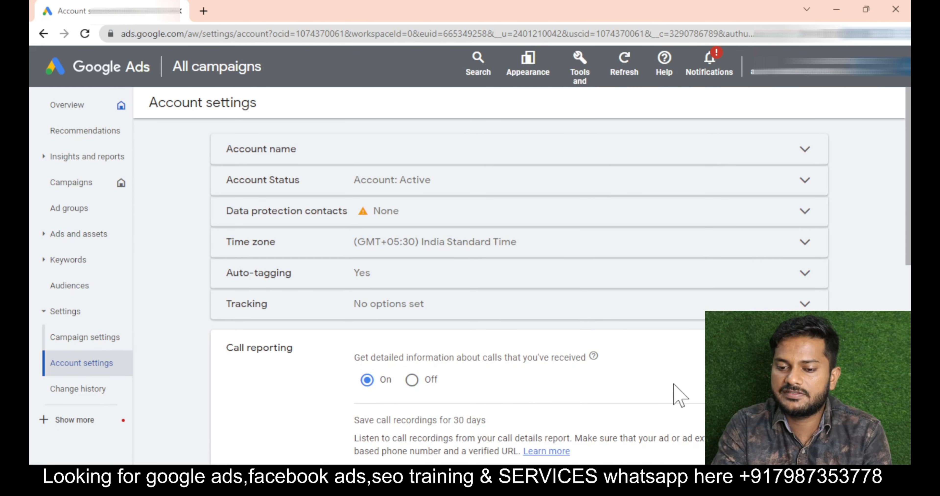
{"action": "scroll", "coordinate": [679, 396], "scroll_direction": "down", "scroll_amount": 10}
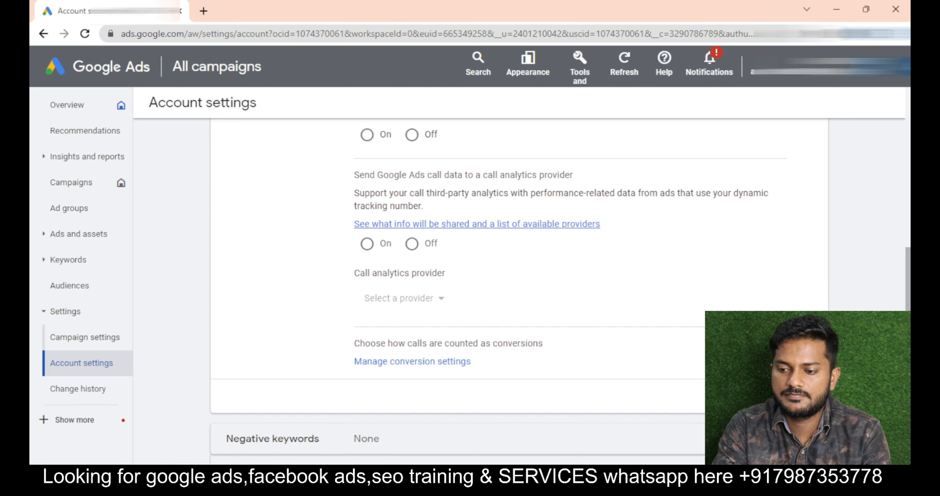
{"action": "left_click", "coordinate": [768, 396]}
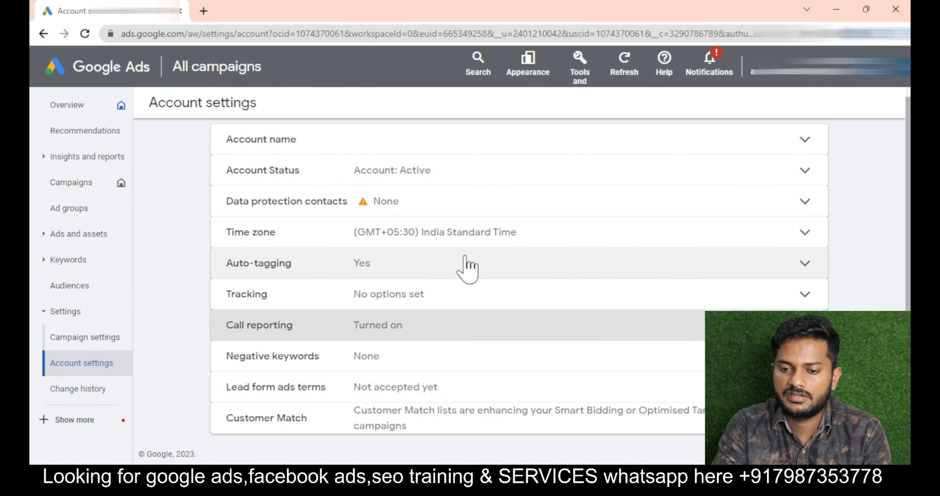
Step: Start a new phone call conversion action that tracks calls from ads using call extensions or call-only ads
{"action": "left_click", "coordinate": [579, 93]}
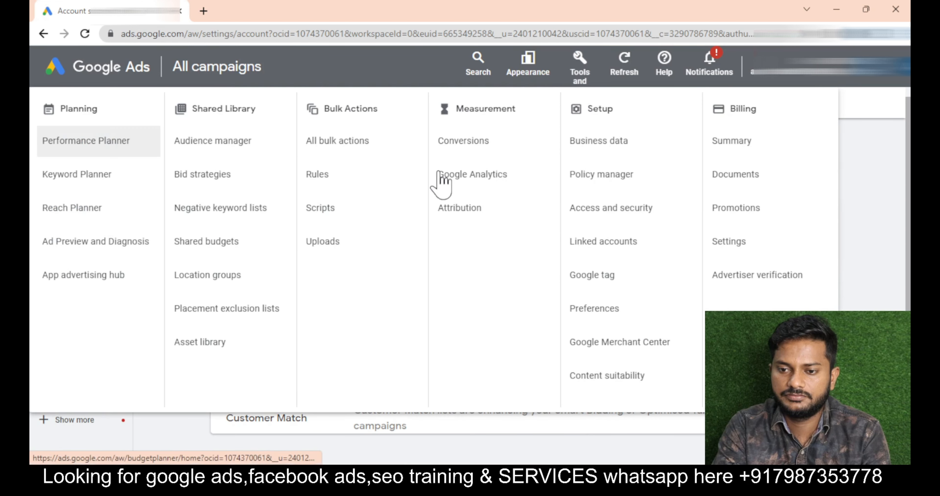
{"action": "left_click", "coordinate": [471, 141]}
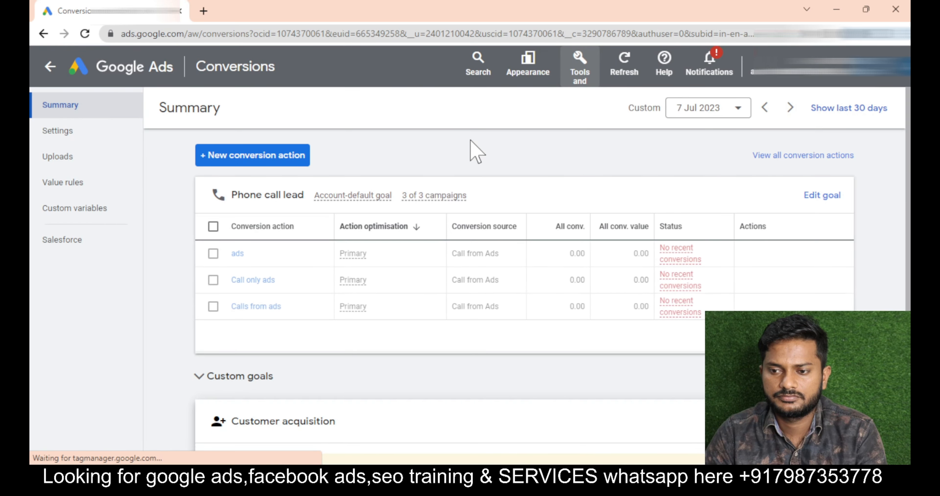
{"action": "left_click", "coordinate": [274, 160]}
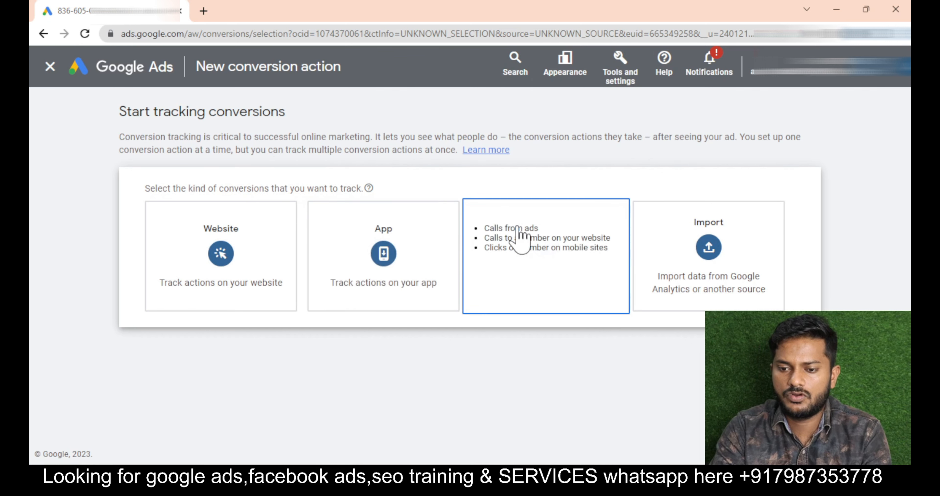
{"action": "left_click", "coordinate": [519, 233]}
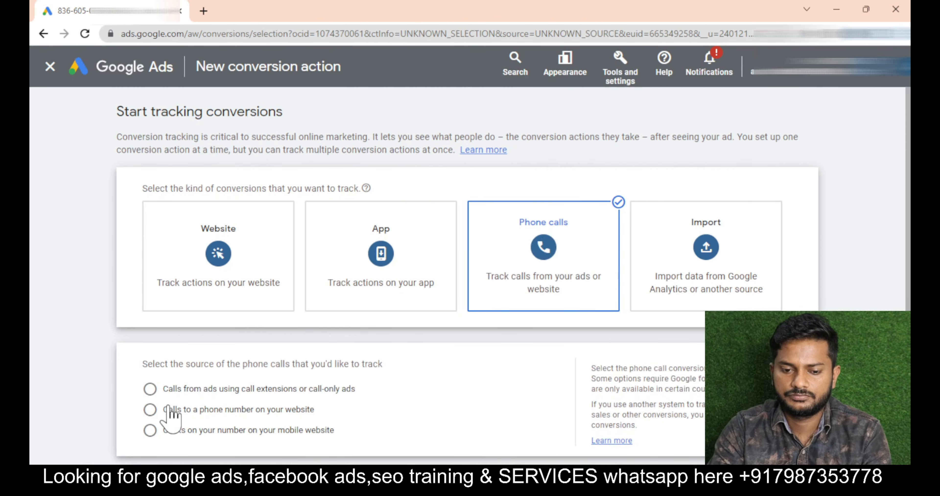
{"action": "left_click", "coordinate": [151, 390]}
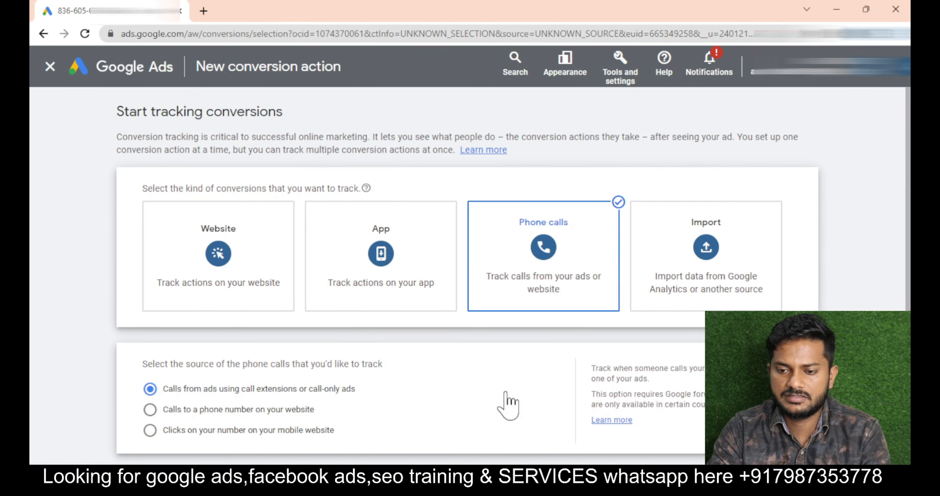
{"action": "scroll", "coordinate": [508, 405], "scroll_direction": "down", "scroll_amount": 2}
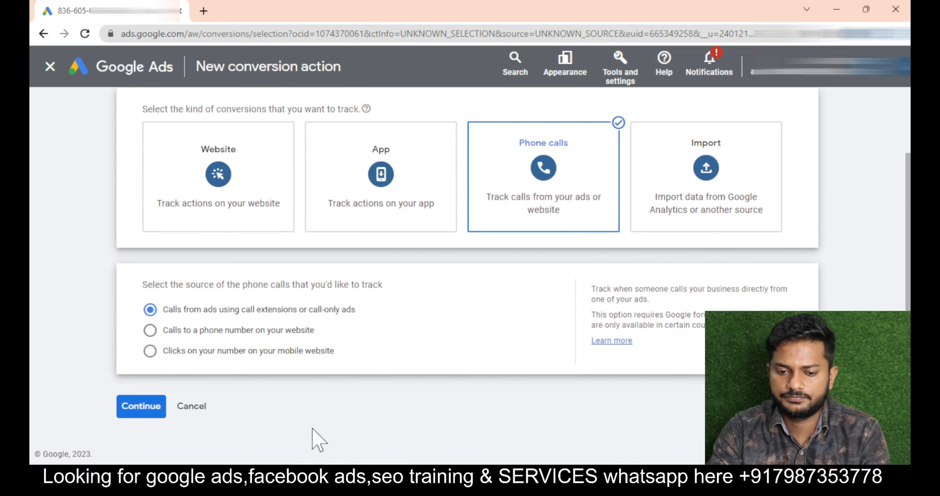
{"action": "left_click", "coordinate": [132, 402]}
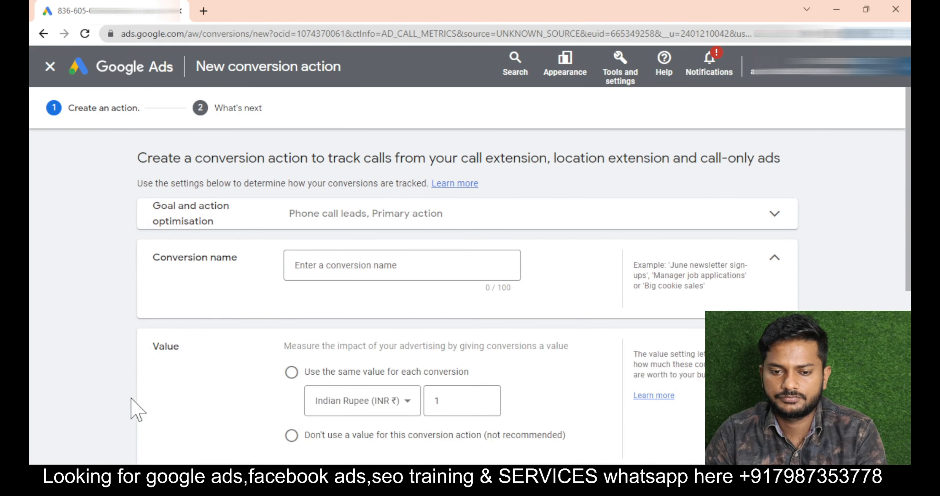
Step: Name the conversion action "asd" and use the same value of 40 Indian rupees for each conversion
{"action": "left_click", "coordinate": [362, 265]}
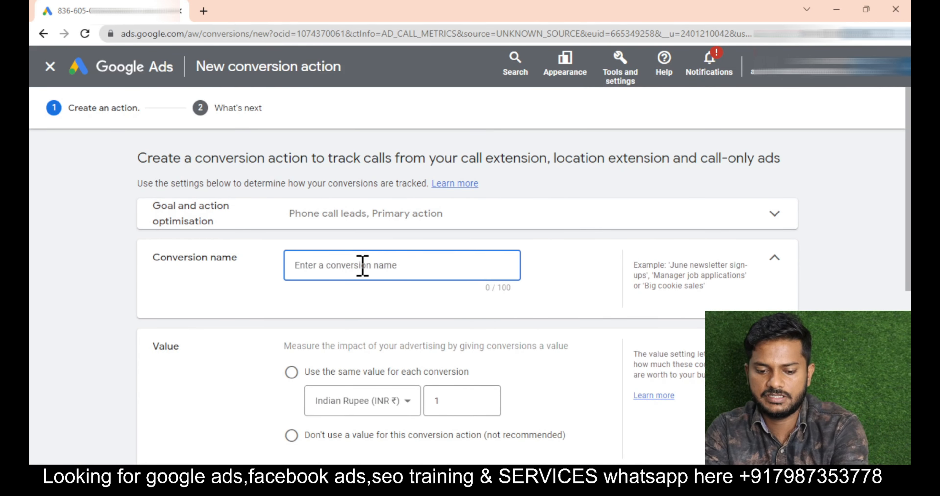
{"action": "type", "text": "asd"}
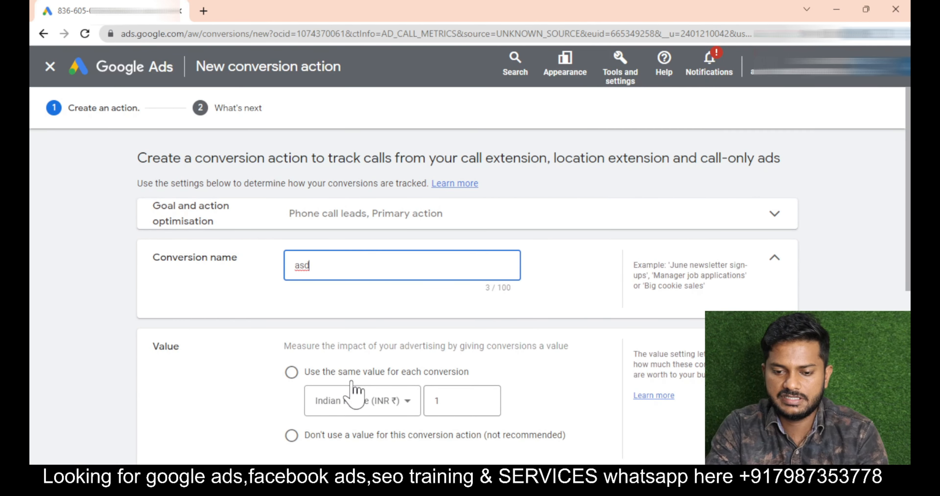
{"action": "left_click", "coordinate": [292, 436]}
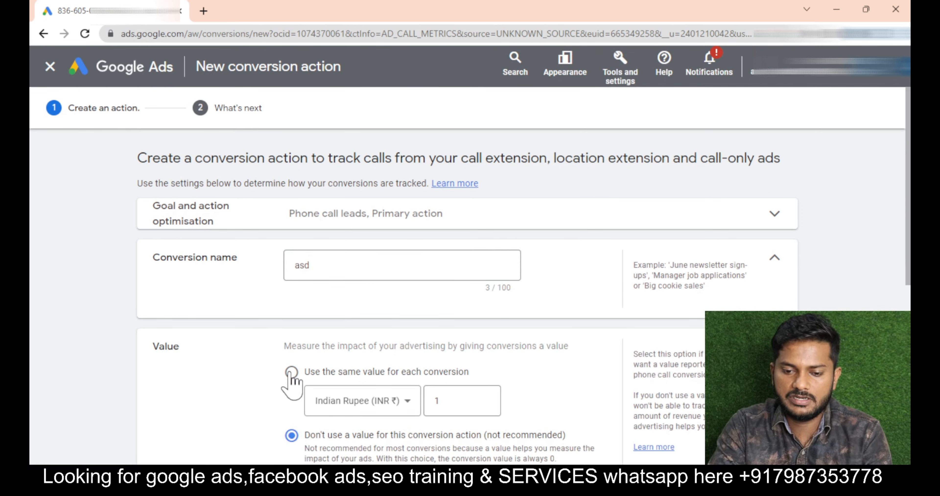
{"action": "left_click", "coordinate": [359, 382]}
{"action": "left_click", "coordinate": [449, 430]}
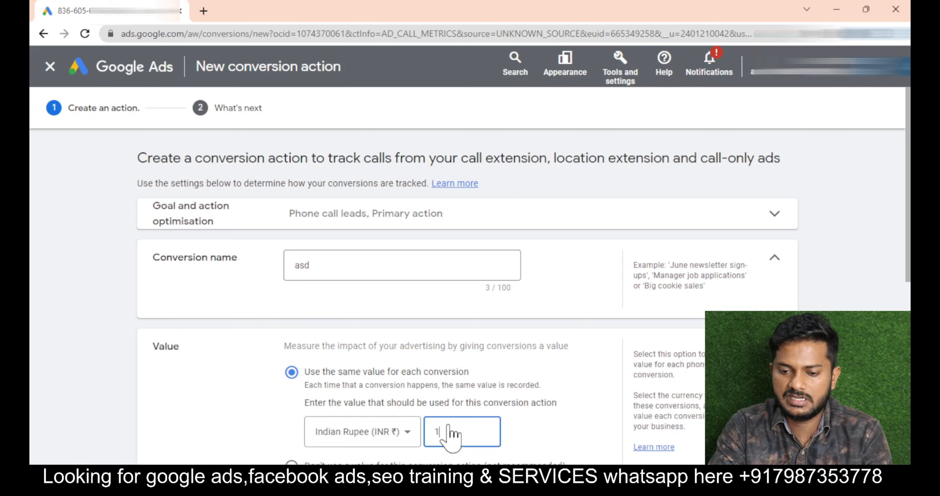
{"action": "key", "text": "BackSpace"}
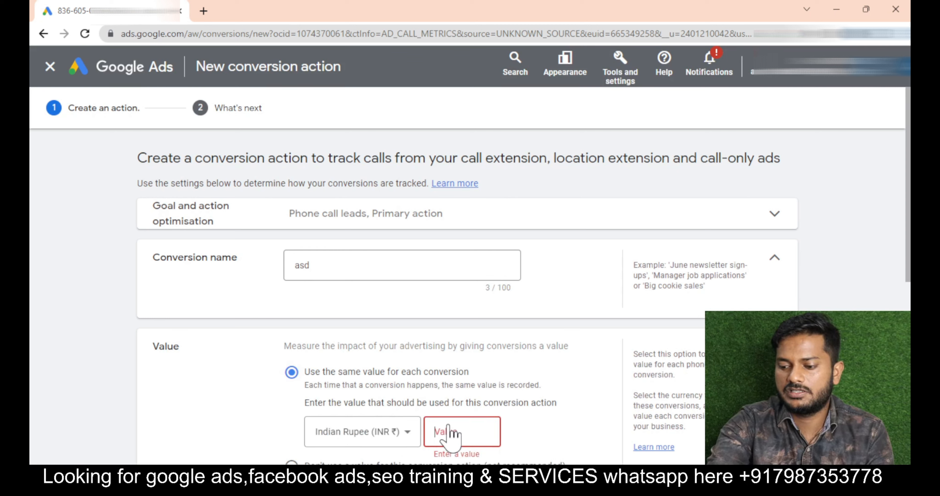
{"action": "type", "text": "40"}
{"action": "left_click", "coordinate": [540, 431]}
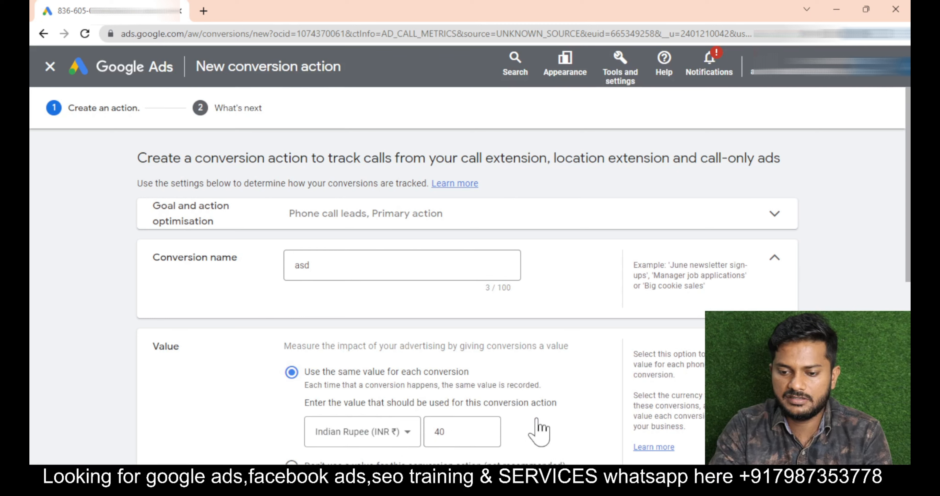
Step: Set the conversion count to Every, create the conversion action and finish its setup
{"action": "scroll", "coordinate": [539, 431], "scroll_direction": "down", "scroll_amount": 8}
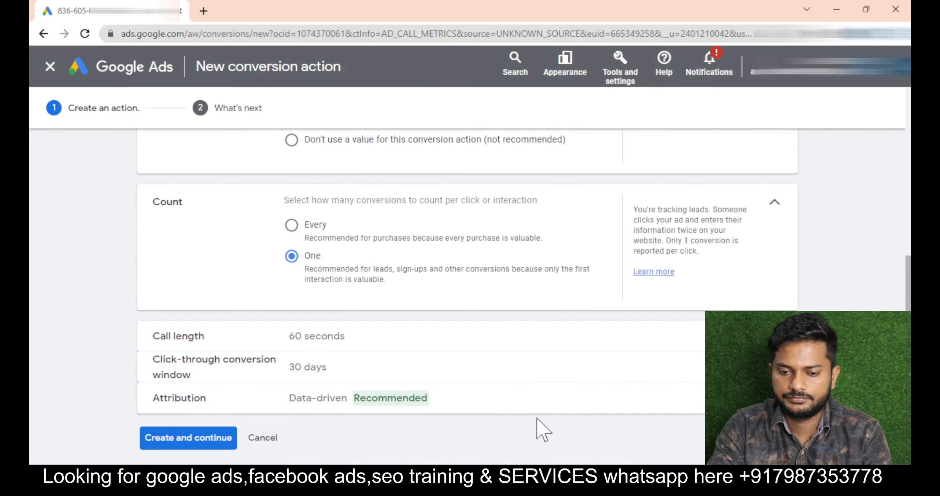
{"action": "left_click", "coordinate": [307, 226]}
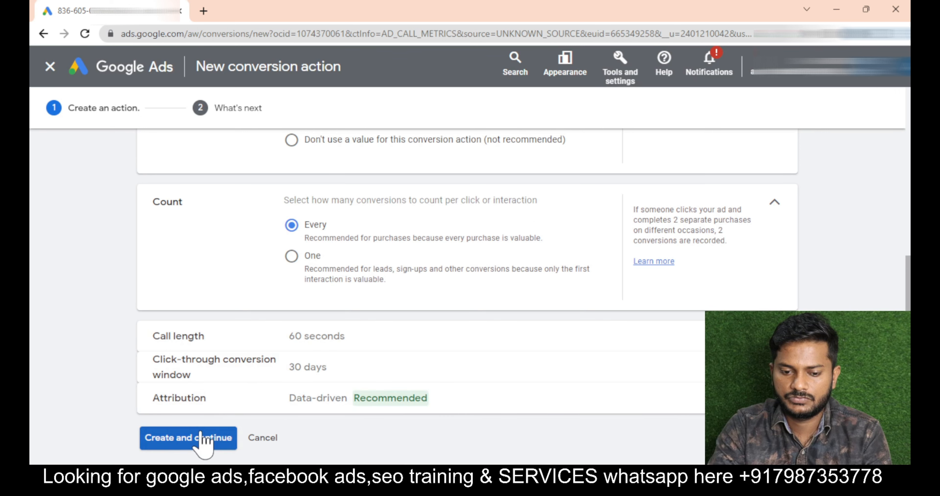
{"action": "left_click", "coordinate": [211, 437]}
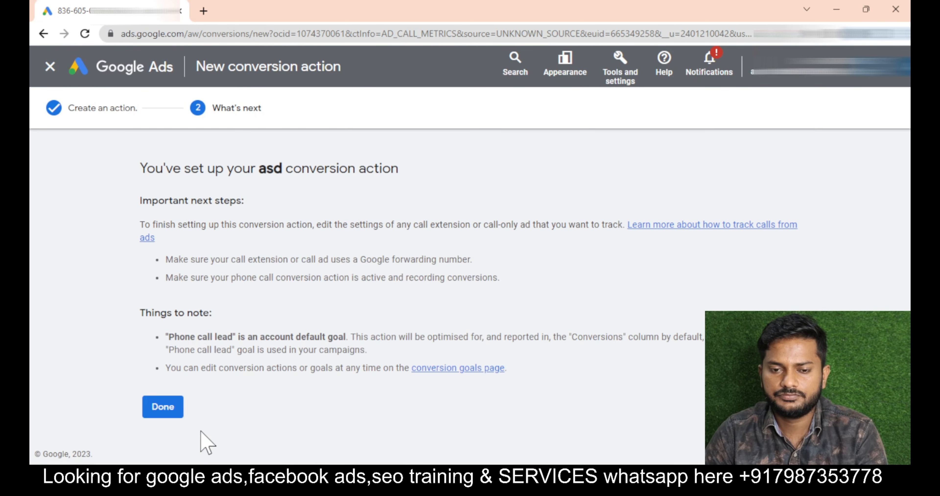
{"action": "left_click", "coordinate": [169, 415]}
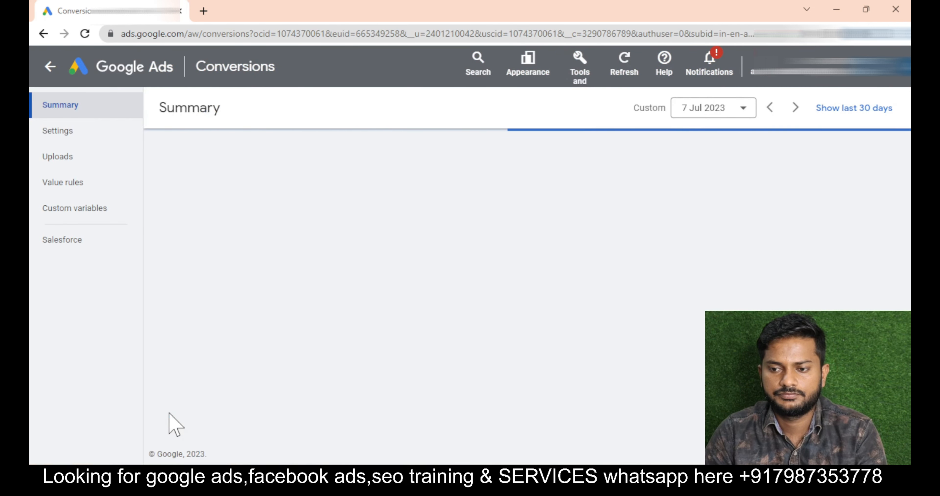